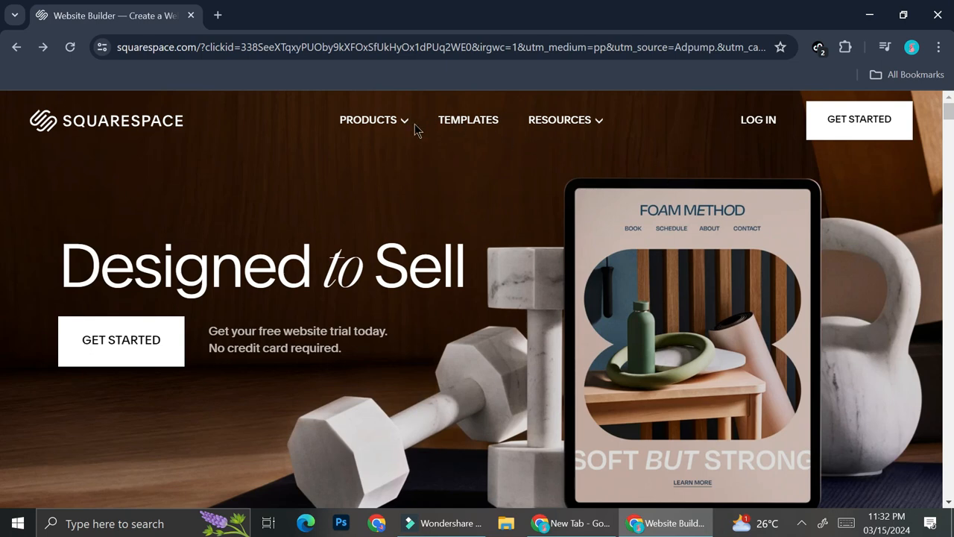
Step: Start the website setup, describe the site's subject as "Blog", and continue to the goals question
{"action": "mouse_move", "coordinate": [387, 131]}
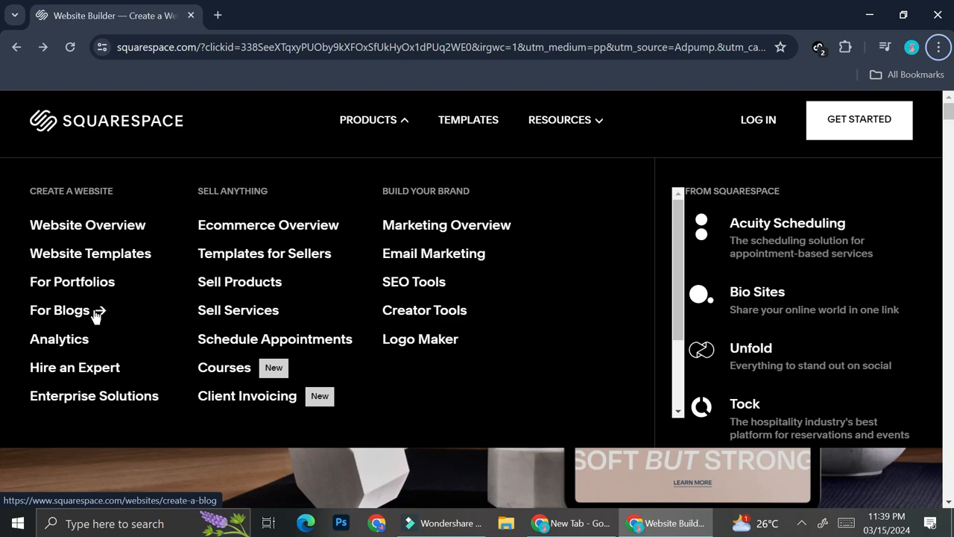
{"action": "left_click", "coordinate": [868, 127]}
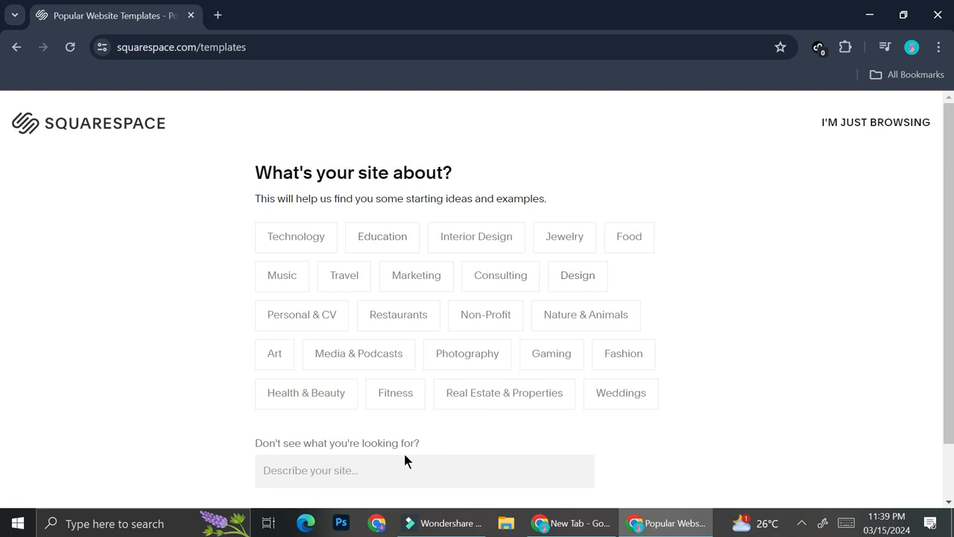
{"action": "scroll", "coordinate": [409, 447], "scroll_direction": "down", "scroll_amount": 1}
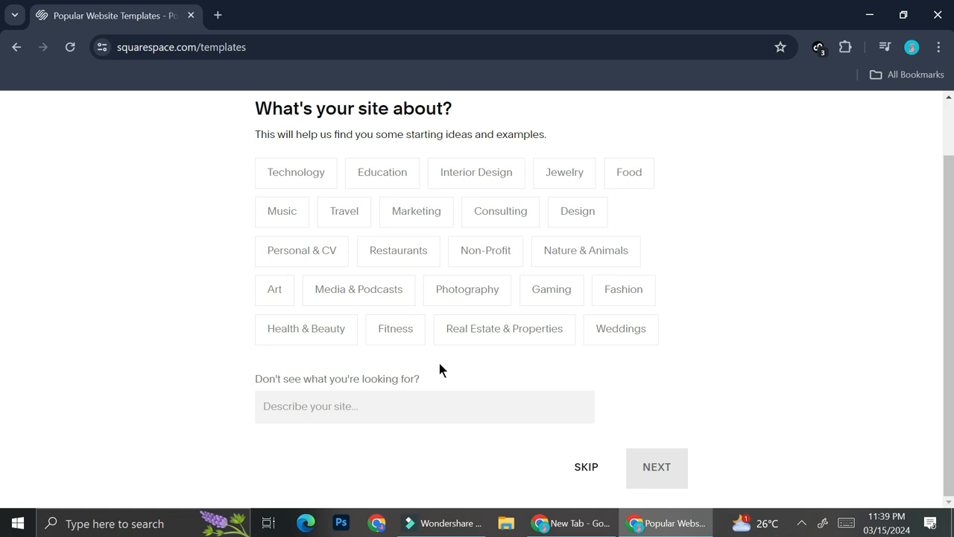
{"action": "left_click", "coordinate": [589, 252]}
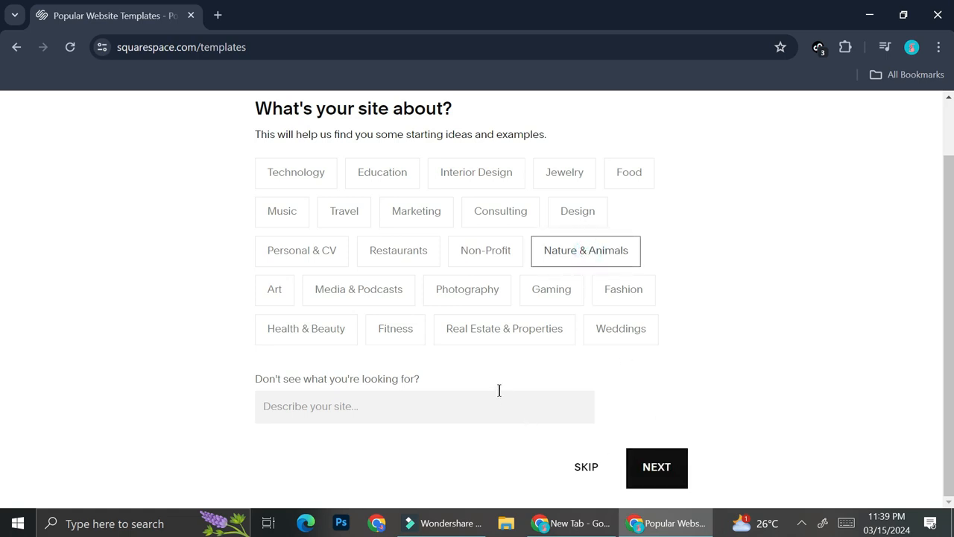
{"action": "left_click", "coordinate": [417, 403]}
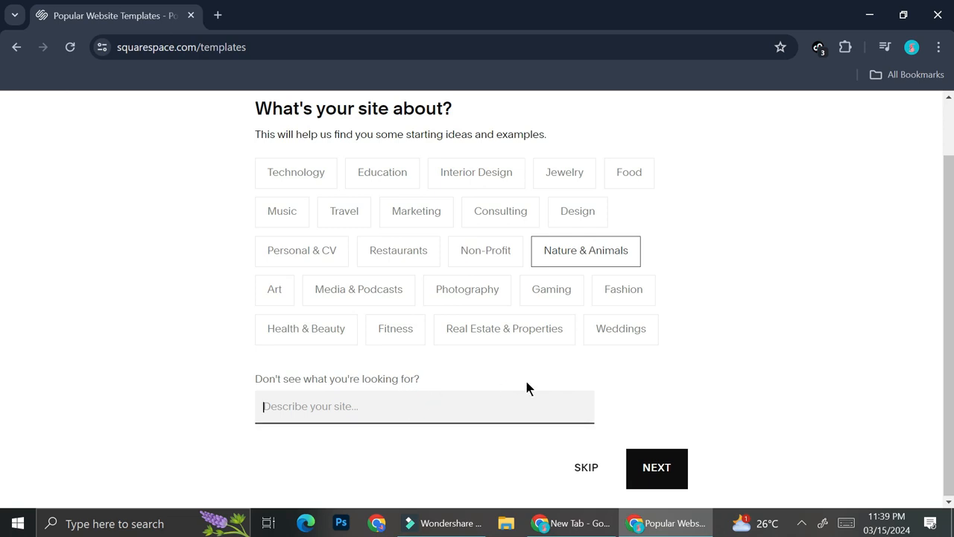
{"action": "type", "text": "Blog"}
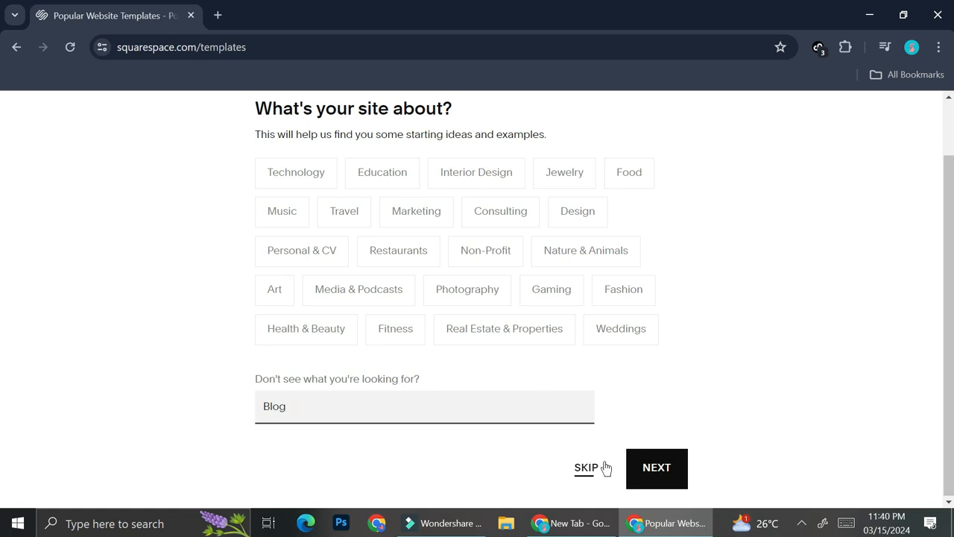
{"action": "left_click", "coordinate": [643, 467]}
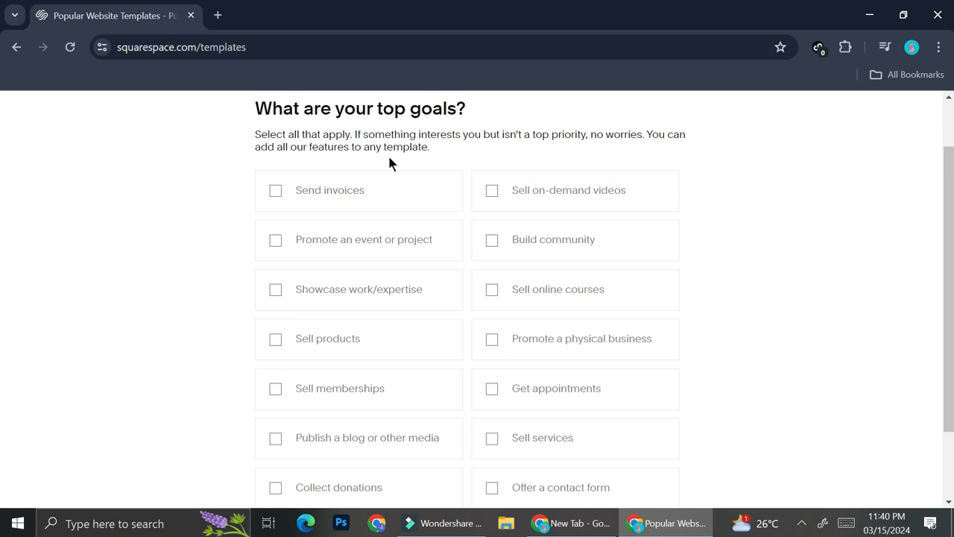
Step: Set the top goal to "Publish a blog or other media" and choose to start from a professionally designed website template
{"action": "scroll", "coordinate": [389, 163], "scroll_direction": "down", "scroll_amount": 1}
{"action": "left_click", "coordinate": [348, 372]}
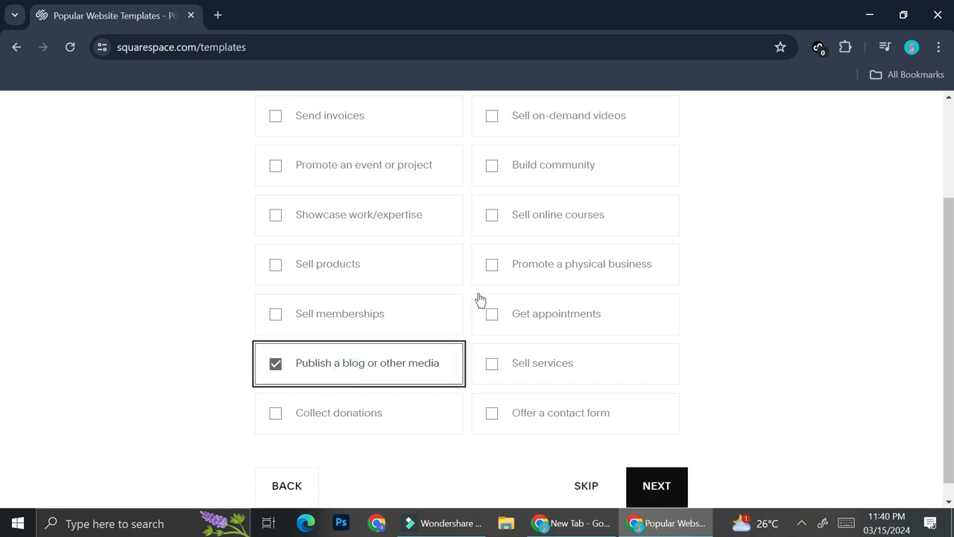
{"action": "scroll", "coordinate": [481, 302], "scroll_direction": "down", "scroll_amount": 1}
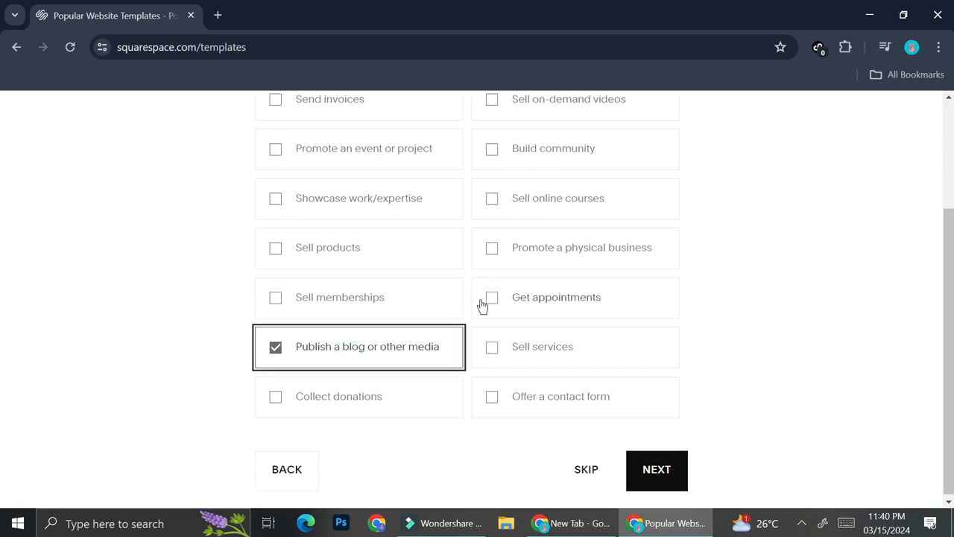
{"action": "left_click", "coordinate": [652, 467]}
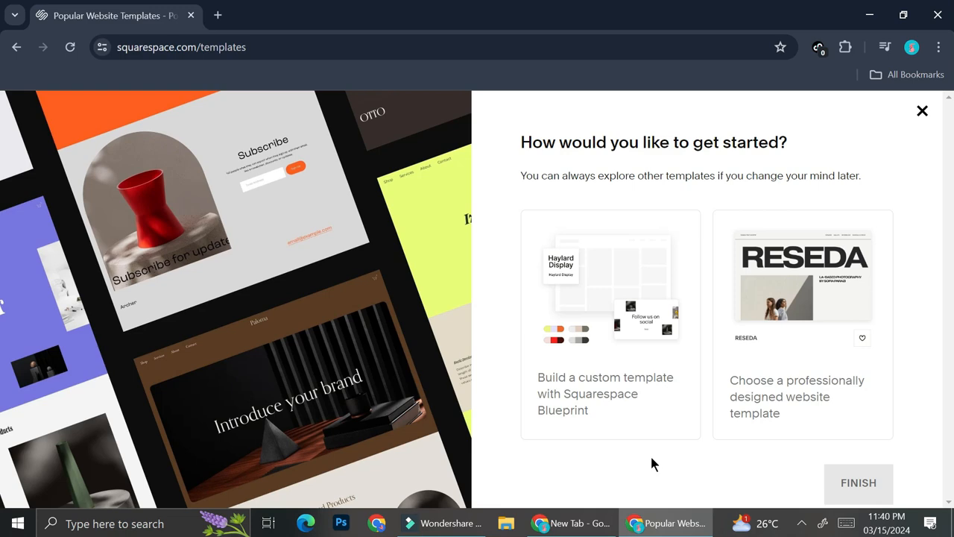
{"action": "left_click", "coordinate": [804, 330]}
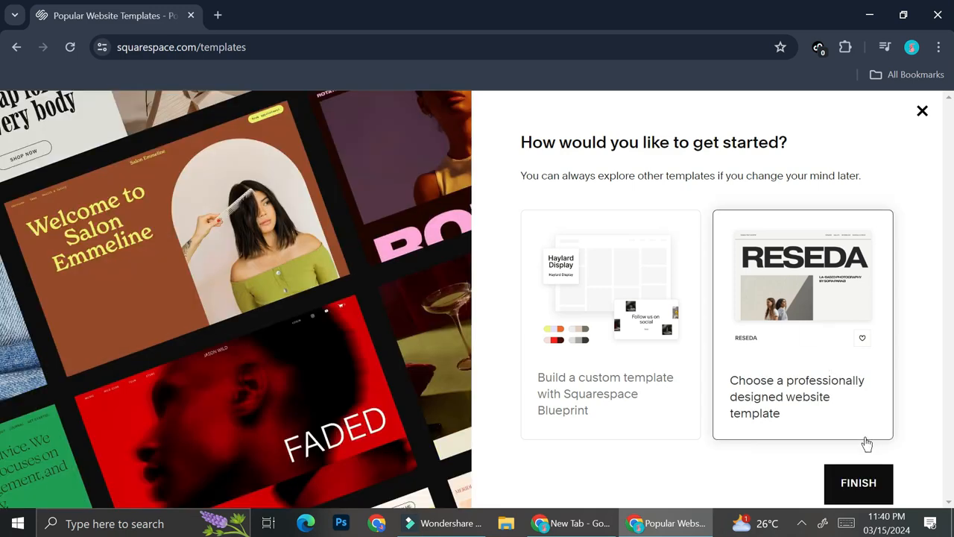
{"action": "left_click", "coordinate": [864, 489]}
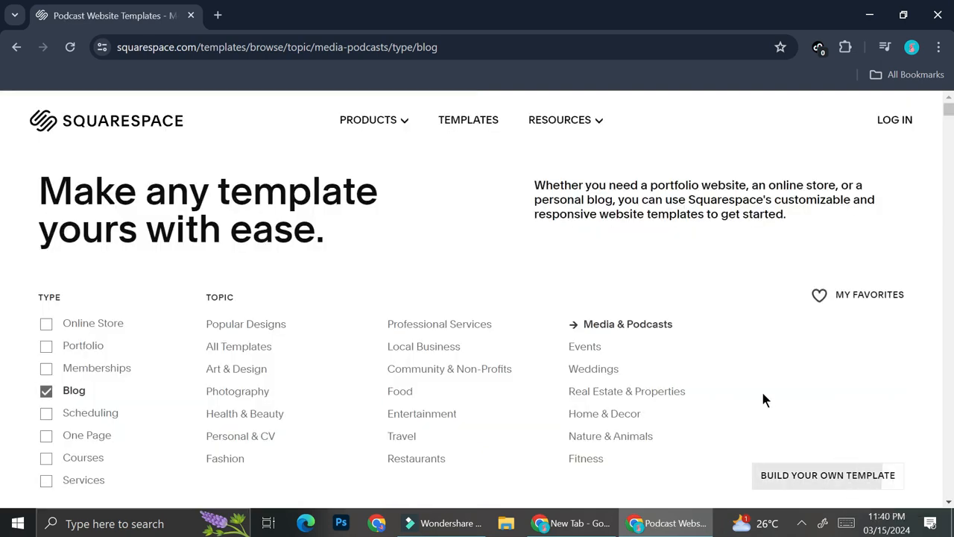
Step: Browse the blog templates for Media & Podcasts and open the Paloma template
{"action": "scroll", "coordinate": [514, 209], "scroll_direction": "down", "scroll_amount": 5}
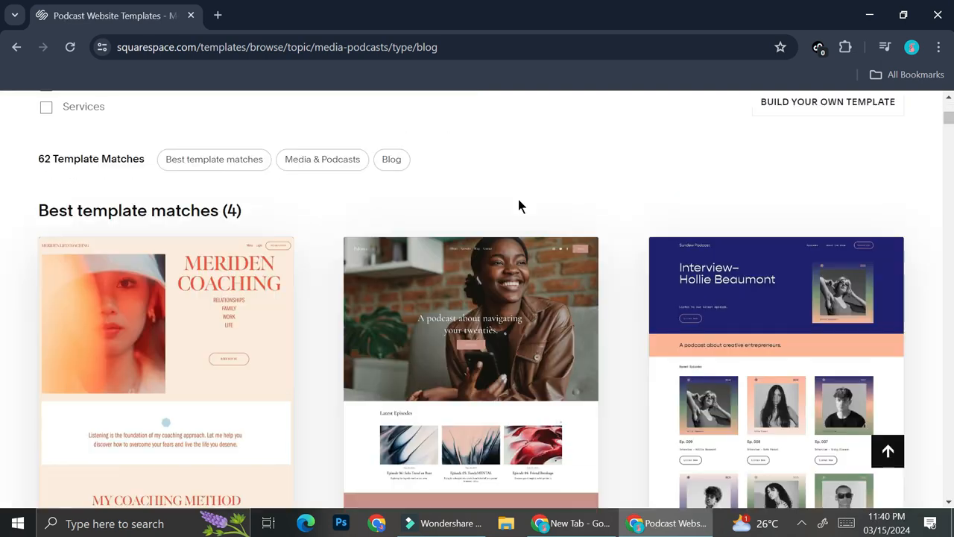
{"action": "scroll", "coordinate": [520, 201], "scroll_direction": "down", "scroll_amount": 2}
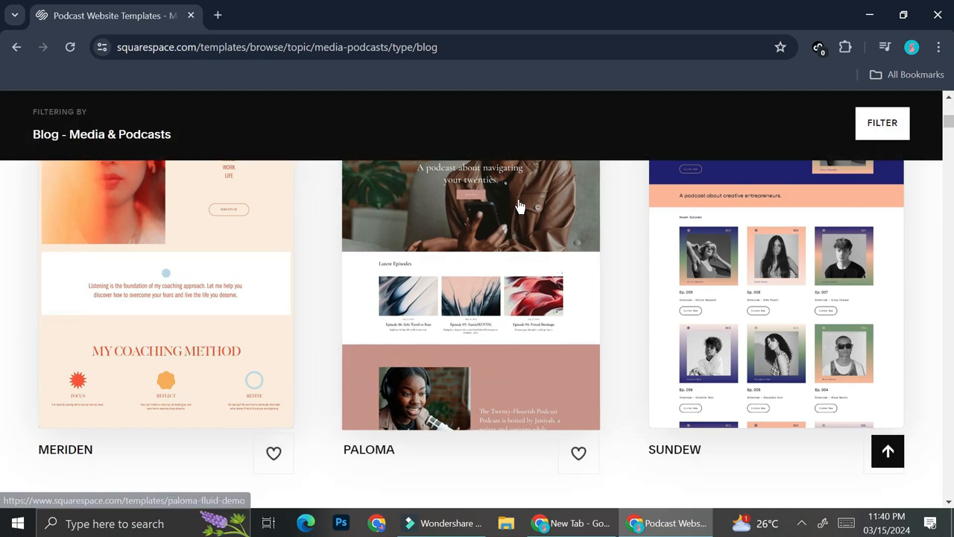
{"action": "scroll", "coordinate": [592, 313], "scroll_direction": "down", "scroll_amount": 3}
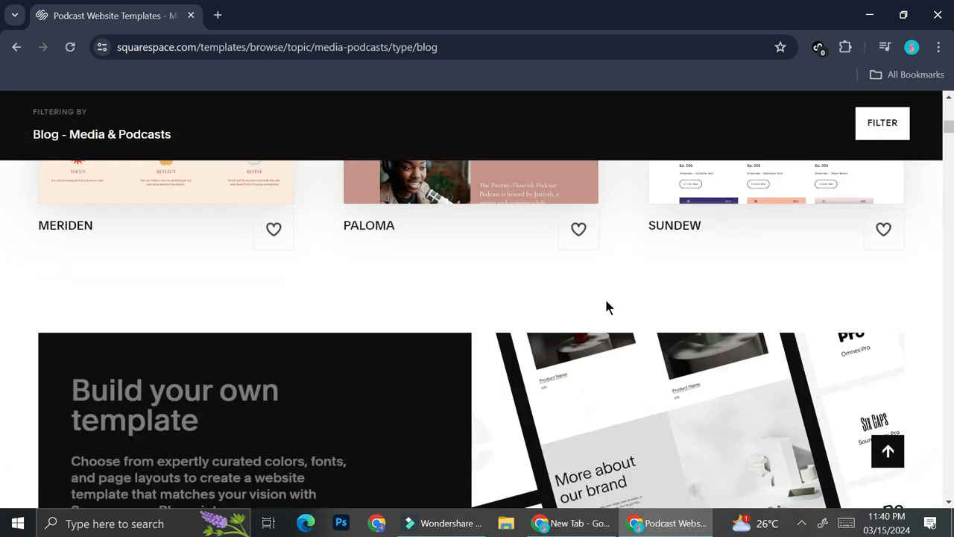
{"action": "scroll", "coordinate": [604, 298], "scroll_direction": "down", "scroll_amount": 2}
{"action": "scroll", "coordinate": [526, 280], "scroll_direction": "up", "scroll_amount": 10}
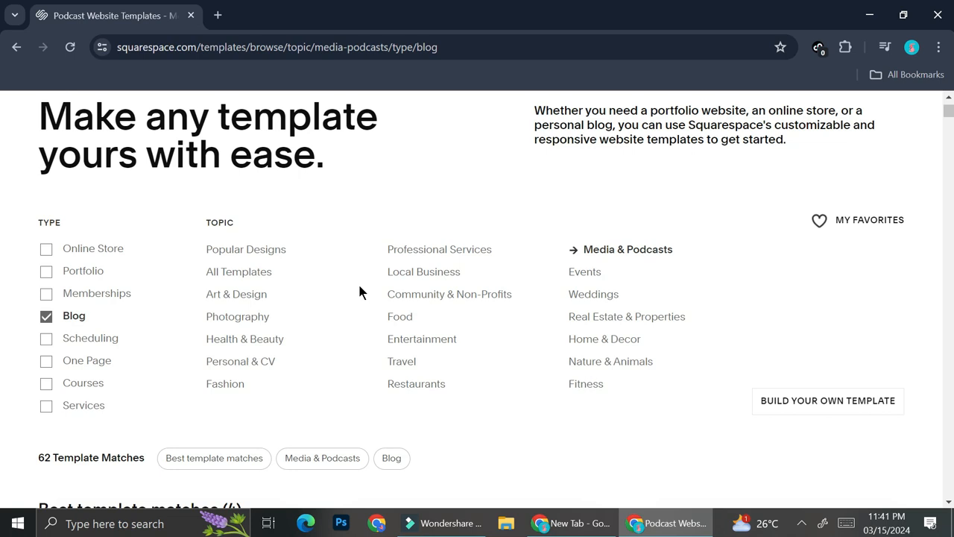
{"action": "scroll", "coordinate": [423, 265], "scroll_direction": "down", "scroll_amount": 3}
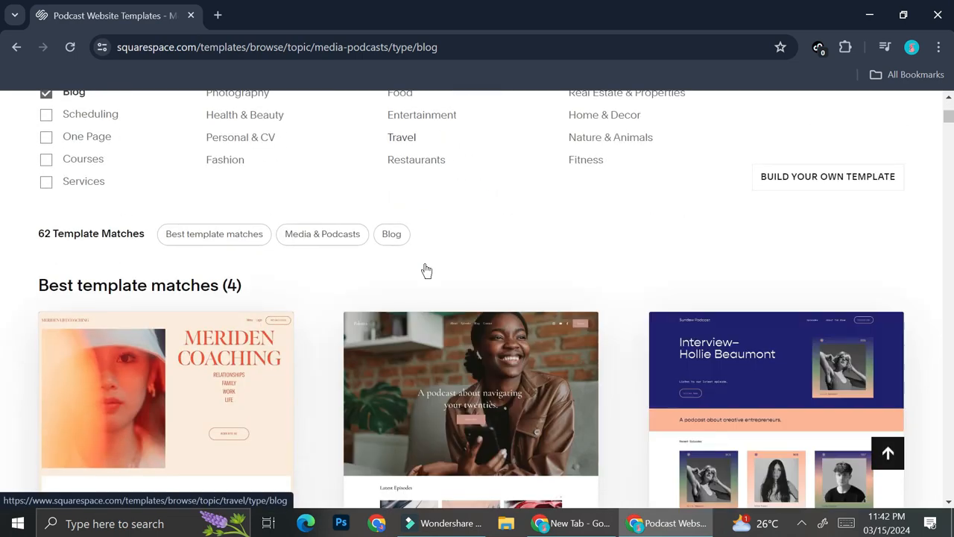
{"action": "scroll", "coordinate": [426, 269], "scroll_direction": "down", "scroll_amount": 1}
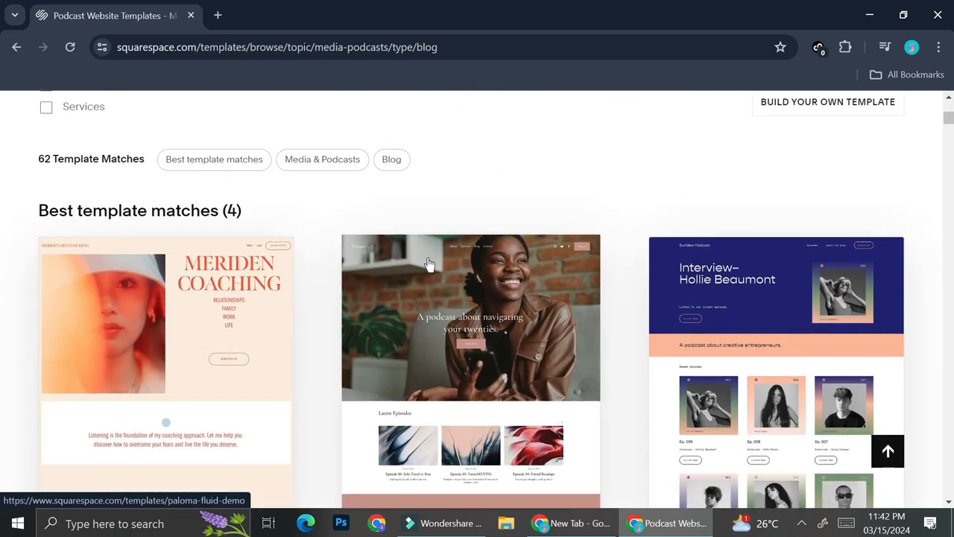
{"action": "scroll", "coordinate": [429, 263], "scroll_direction": "down", "scroll_amount": 1}
{"action": "left_click", "coordinate": [431, 264]}
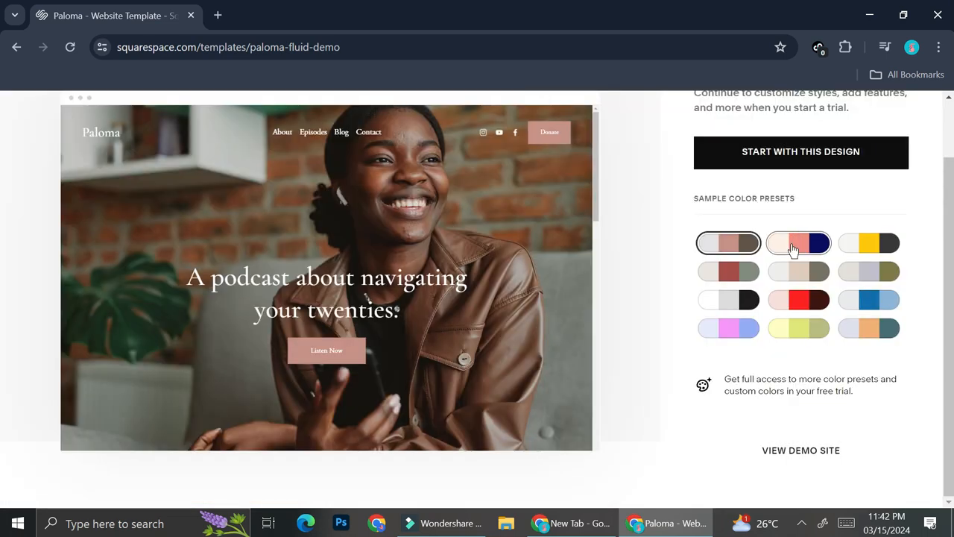
Step: Try several sample color presets on Paloma, keep the light gray, beige and gray-brown one, and start with this design
{"action": "left_click", "coordinate": [768, 251]}
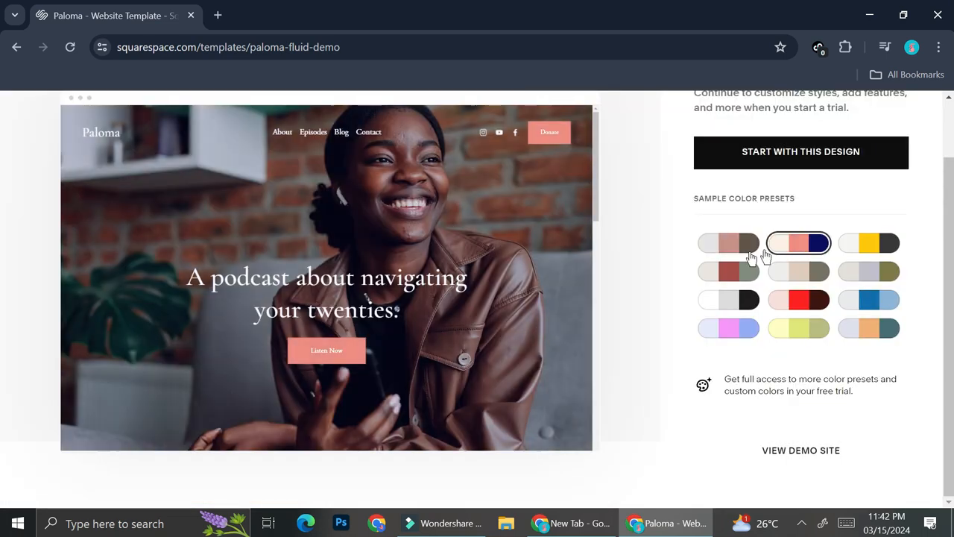
{"action": "left_click", "coordinate": [729, 246]}
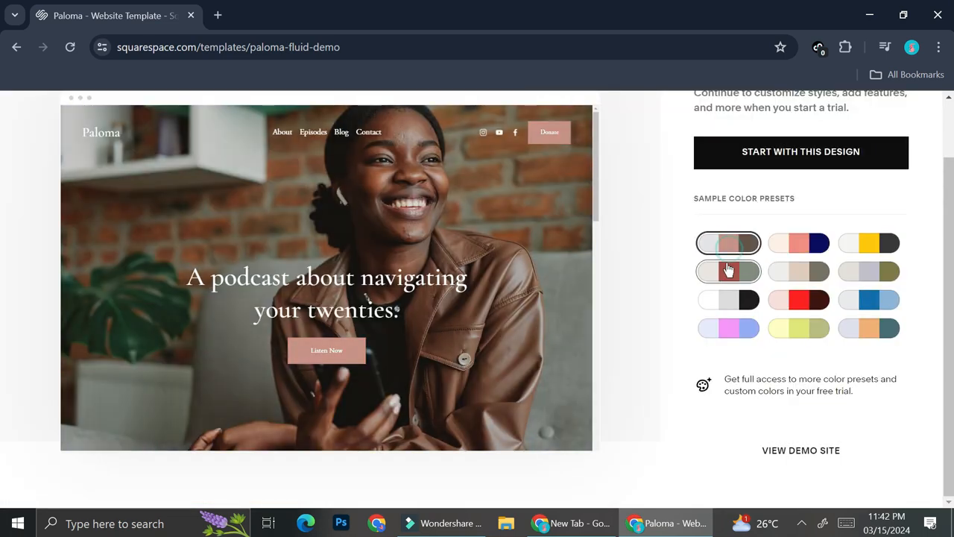
{"action": "left_click", "coordinate": [849, 257]}
{"action": "left_click", "coordinate": [854, 271]}
{"action": "left_click", "coordinate": [790, 287]}
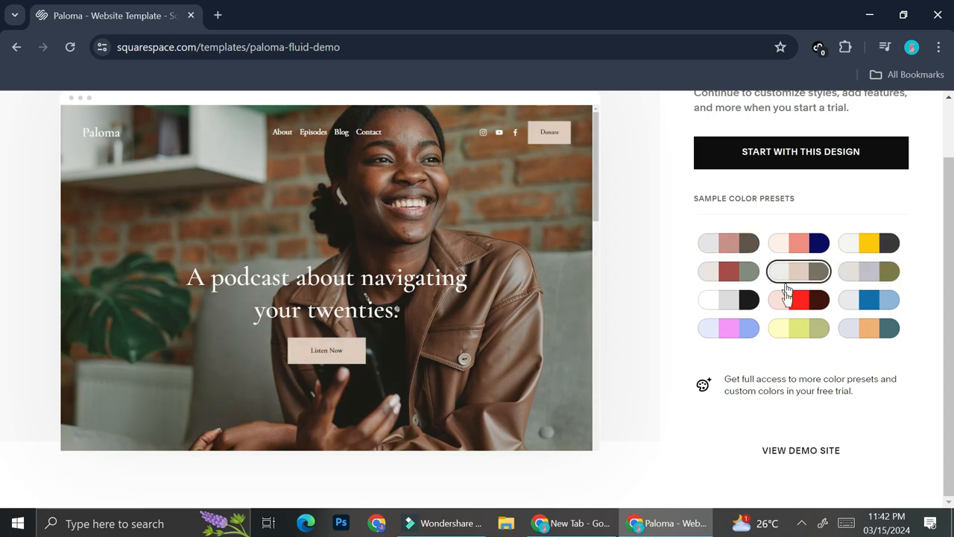
{"action": "left_click", "coordinate": [790, 295]}
{"action": "left_click", "coordinate": [788, 273]}
{"action": "left_click", "coordinate": [819, 152]}
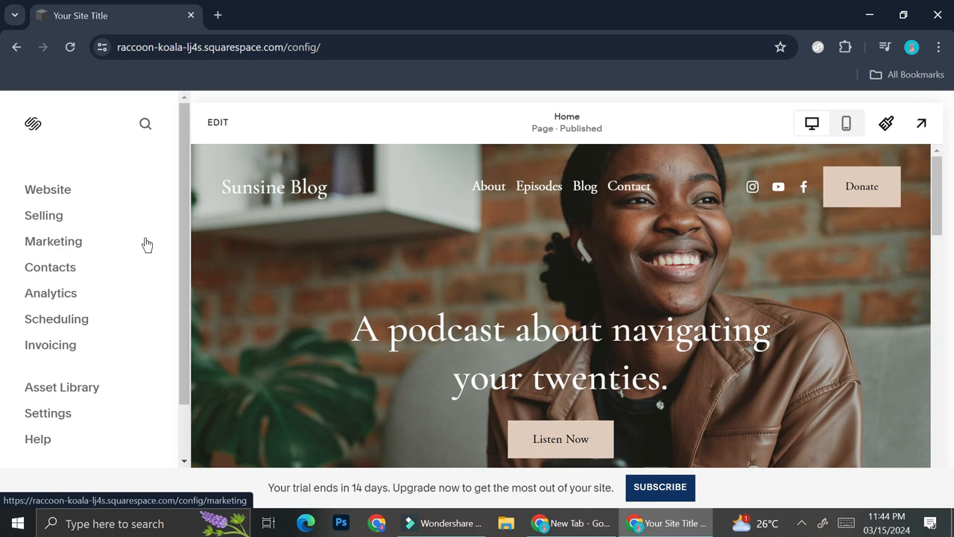
Step: Open the website's page list and review the pages under Main Navigation, Not Linked and Utilities
{"action": "left_click", "coordinate": [69, 193]}
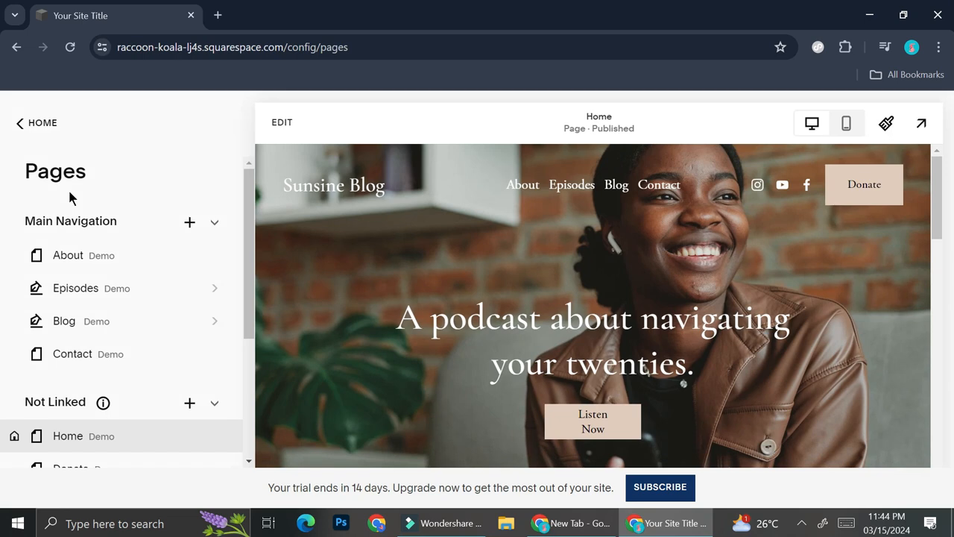
{"action": "scroll", "coordinate": [171, 279], "scroll_direction": "down", "scroll_amount": 2}
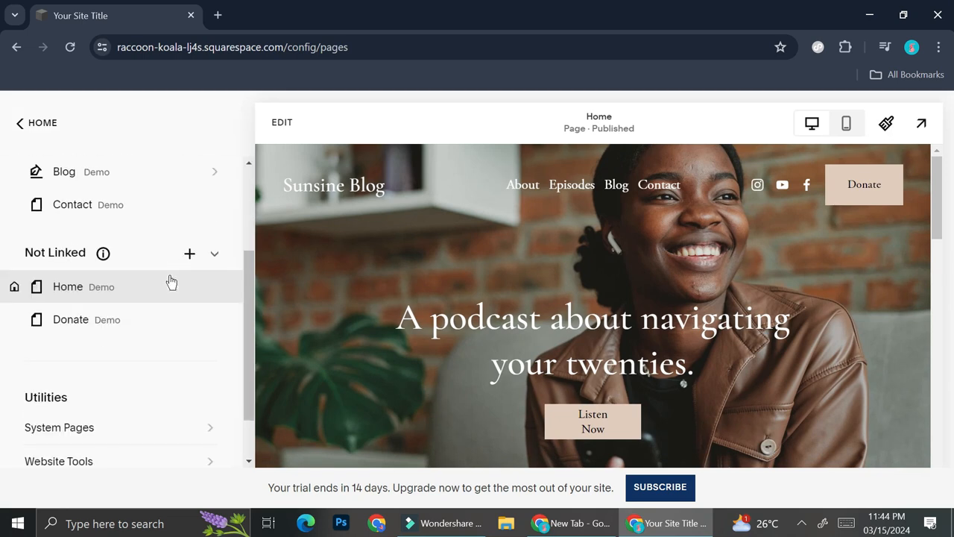
{"action": "scroll", "coordinate": [170, 277], "scroll_direction": "down", "scroll_amount": 1}
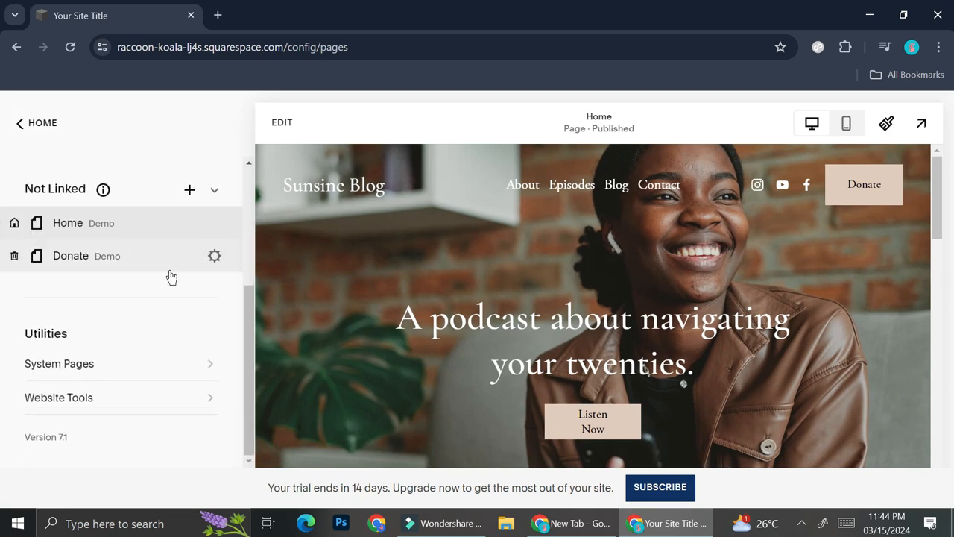
{"action": "scroll", "coordinate": [171, 277], "scroll_direction": "up", "scroll_amount": 3}
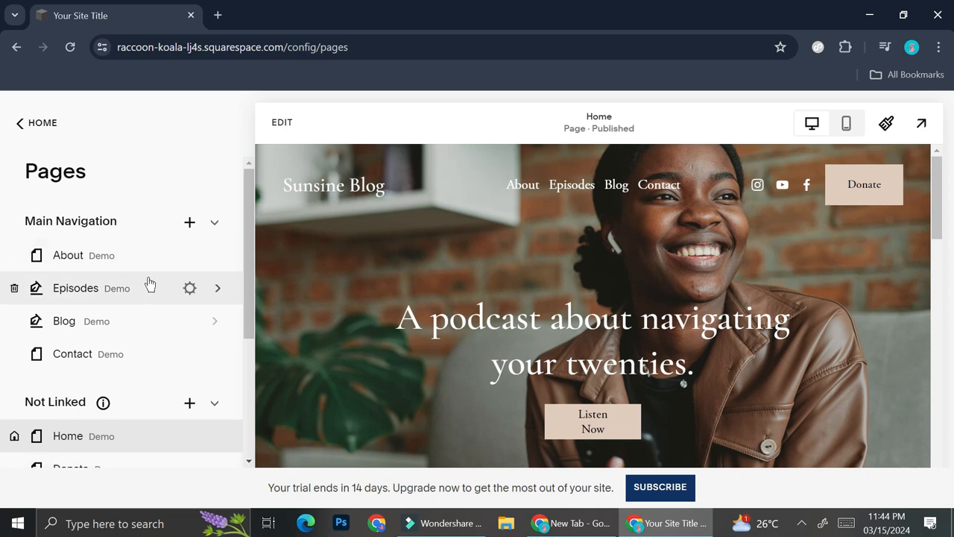
{"action": "left_click", "coordinate": [215, 223]}
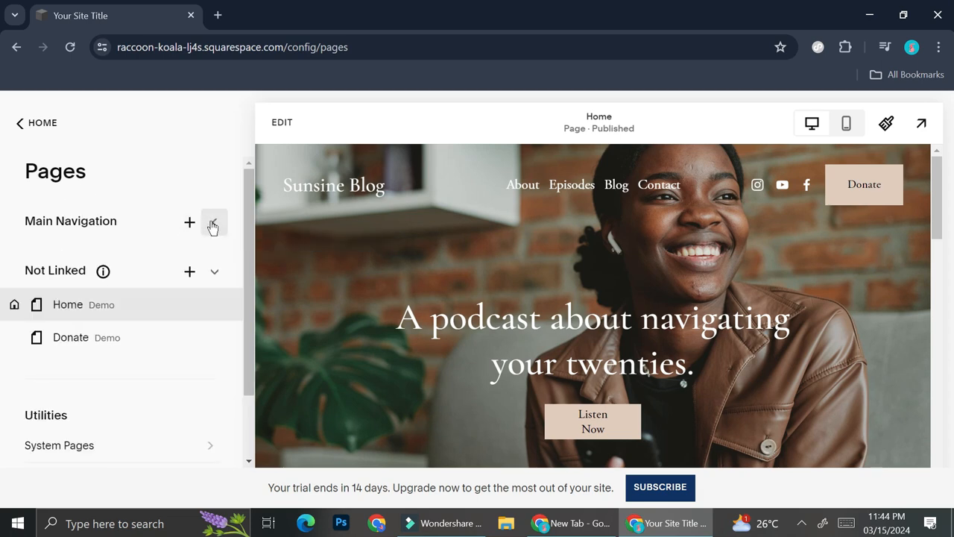
{"action": "left_click", "coordinate": [213, 225]}
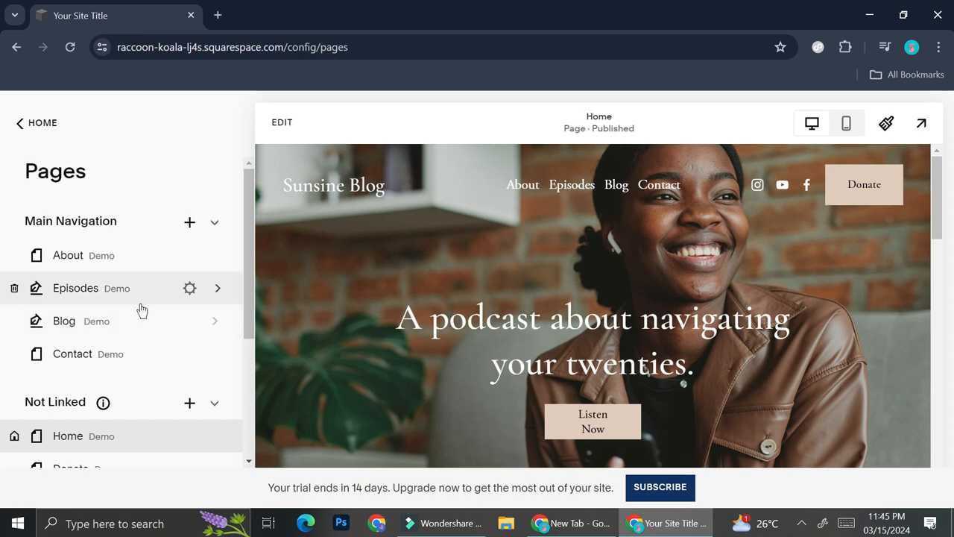
{"action": "scroll", "coordinate": [91, 365], "scroll_direction": "down", "scroll_amount": 2}
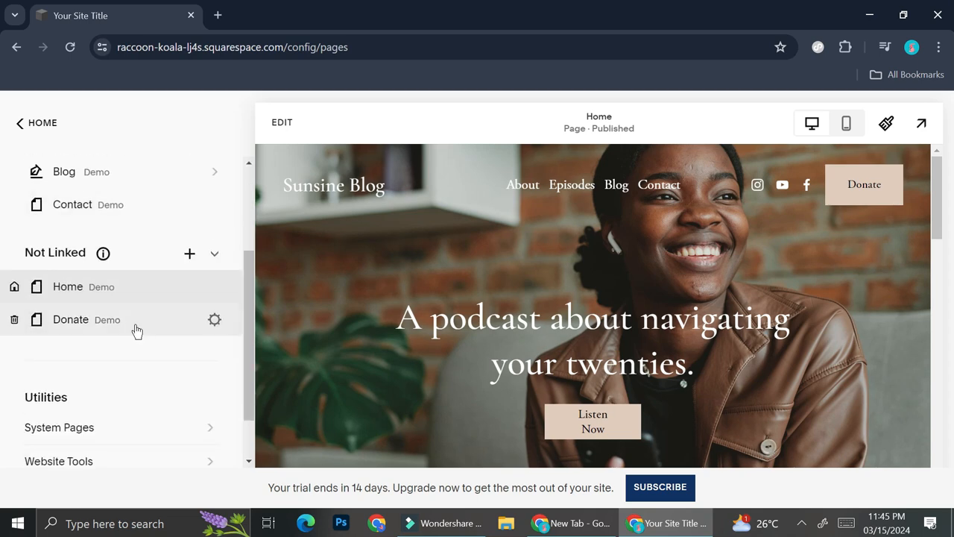
{"action": "scroll", "coordinate": [136, 330], "scroll_direction": "up", "scroll_amount": 2}
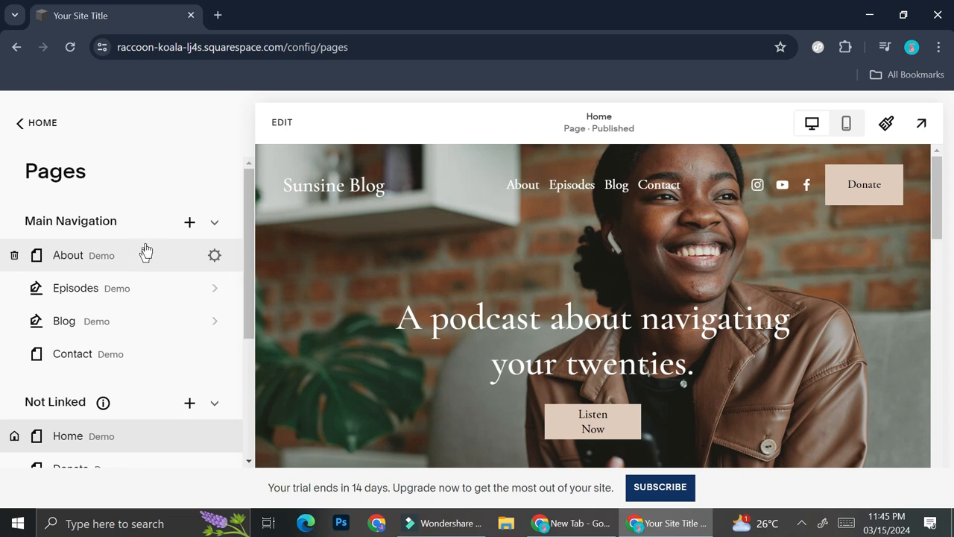
Step: Start adding a Blog collection page under Main Navigation after looking through the available page types
{"action": "left_click", "coordinate": [188, 227]}
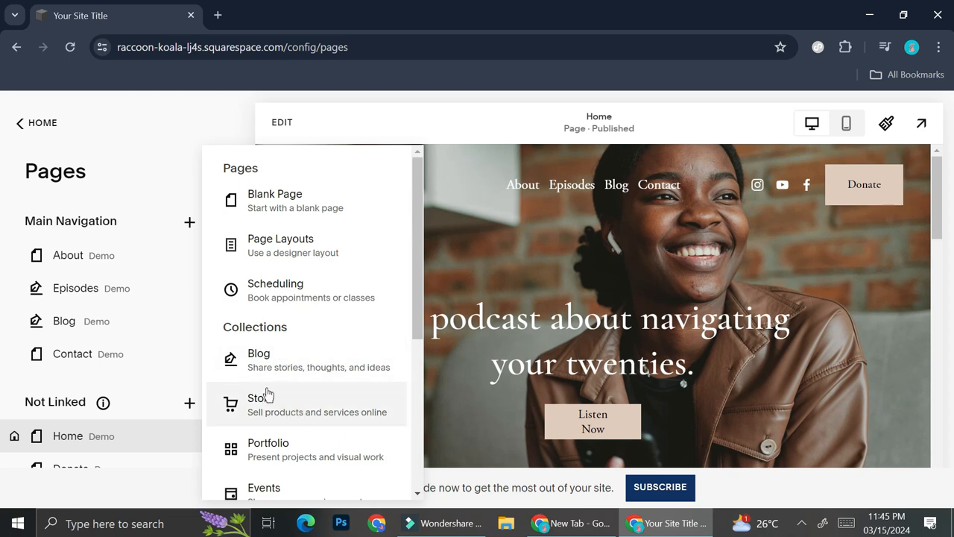
{"action": "scroll", "coordinate": [309, 426], "scroll_direction": "down", "scroll_amount": 3}
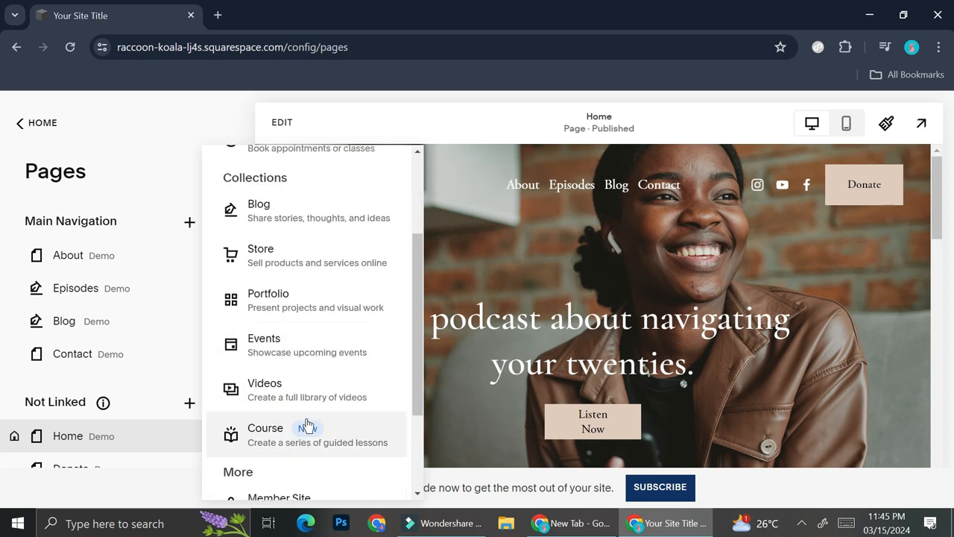
{"action": "scroll", "coordinate": [306, 388], "scroll_direction": "down", "scroll_amount": 1}
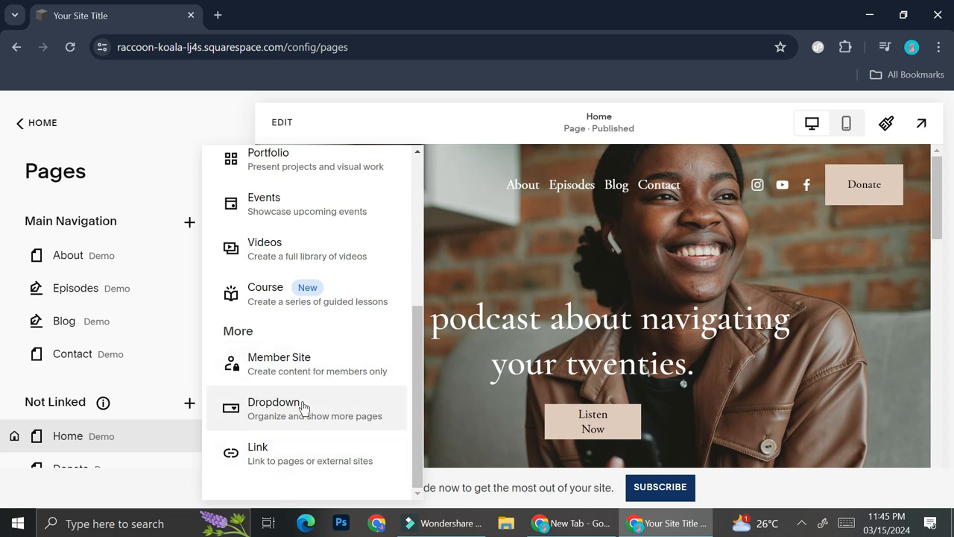
{"action": "scroll", "coordinate": [304, 406], "scroll_direction": "up", "scroll_amount": 2}
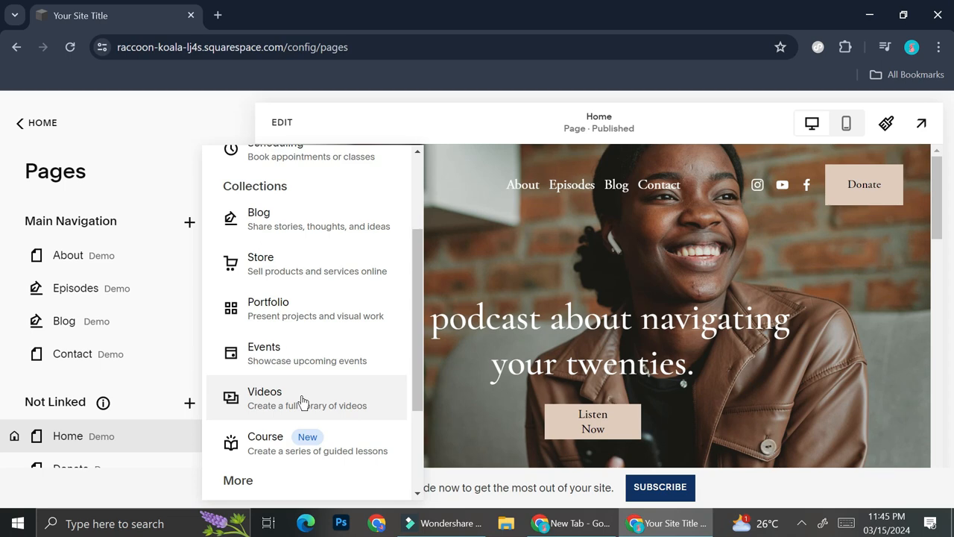
{"action": "left_click", "coordinate": [283, 231]}
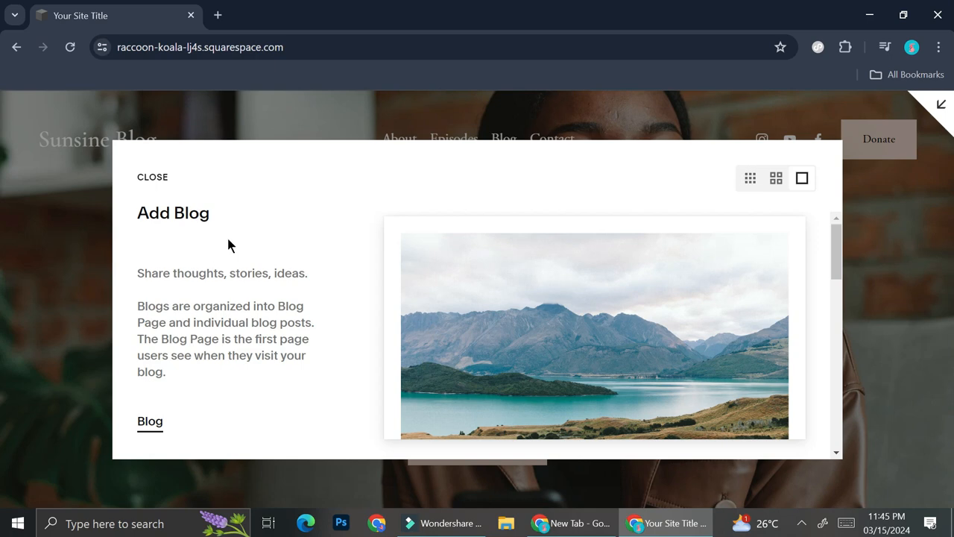
Step: Compare the blog layouts in the different preview sizes and add the two-column grid layout
{"action": "scroll", "coordinate": [390, 336], "scroll_direction": "down", "scroll_amount": 2}
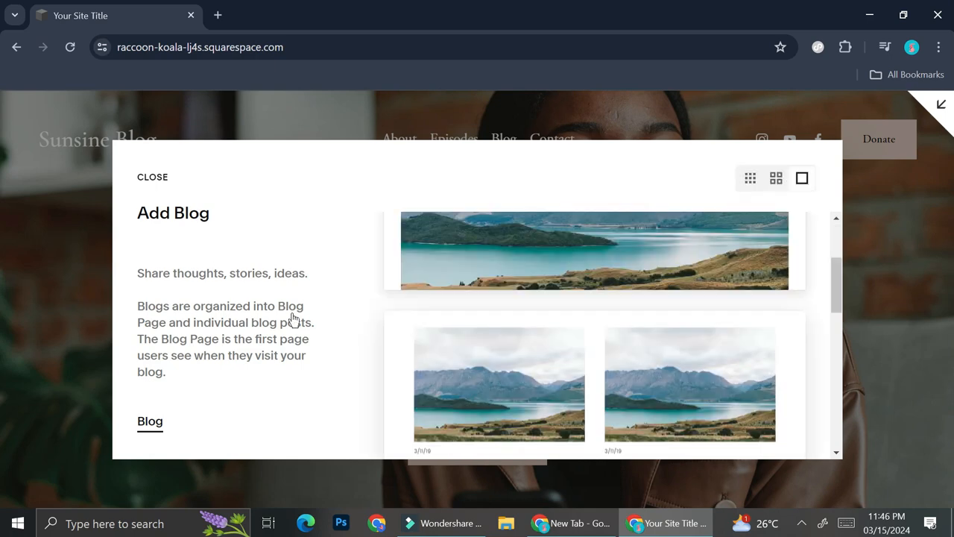
{"action": "left_click", "coordinate": [750, 178]}
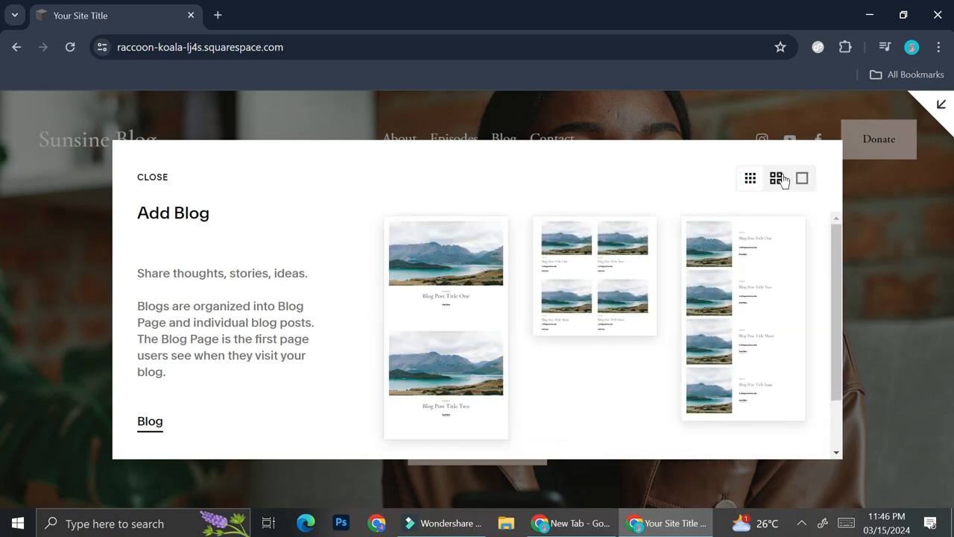
{"action": "left_click", "coordinate": [779, 181]}
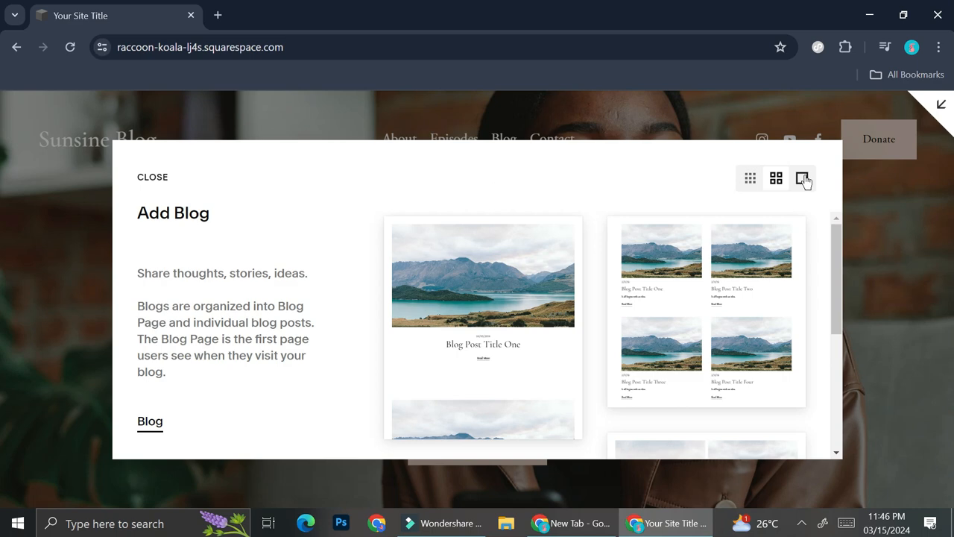
{"action": "left_click", "coordinate": [802, 179]}
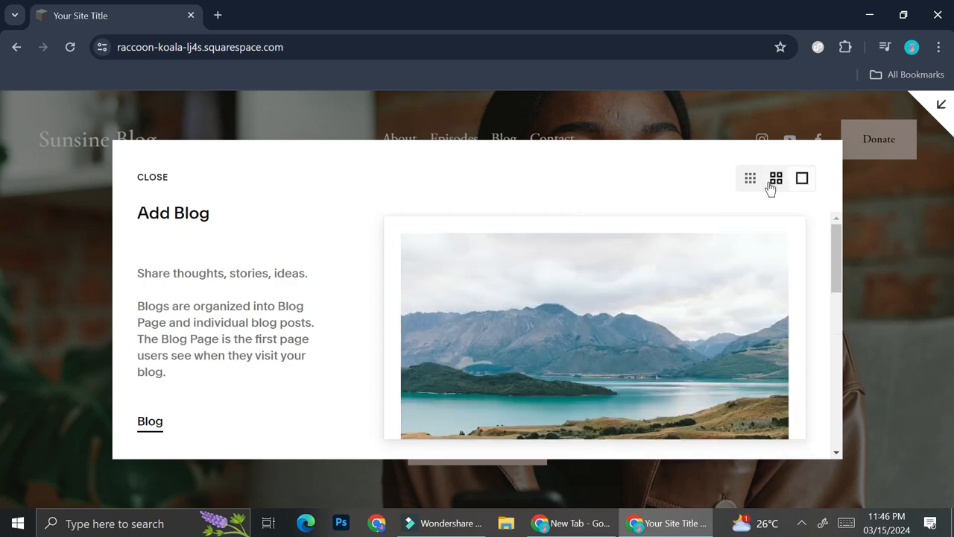
{"action": "scroll", "coordinate": [702, 281], "scroll_direction": "down", "scroll_amount": 3}
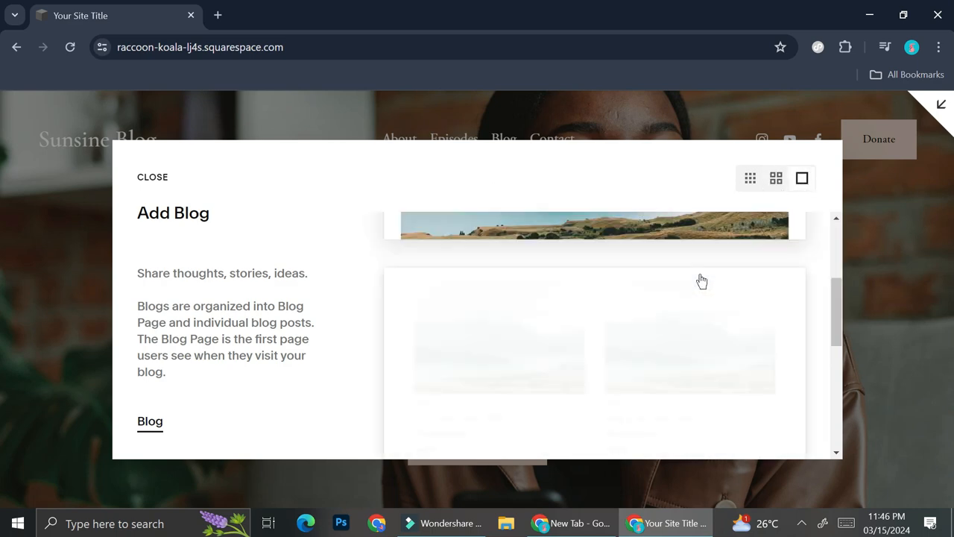
{"action": "left_click", "coordinate": [776, 190]}
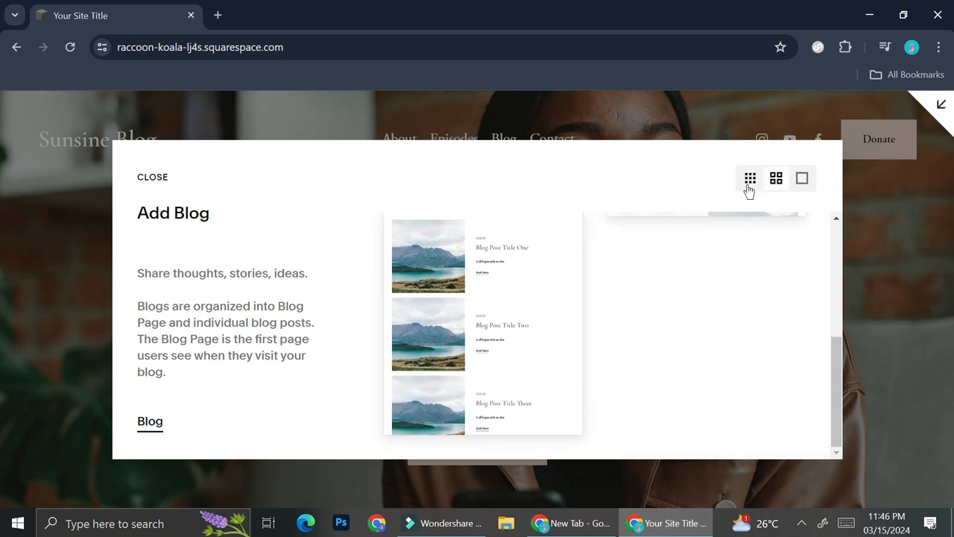
{"action": "left_click", "coordinate": [749, 188]}
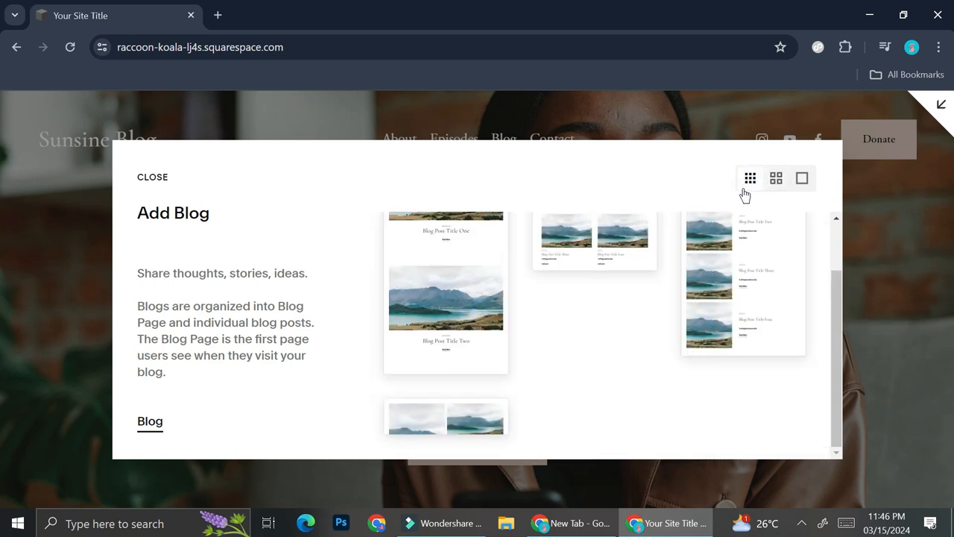
{"action": "scroll", "coordinate": [656, 290], "scroll_direction": "up", "scroll_amount": 2}
{"action": "scroll", "coordinate": [656, 281], "scroll_direction": "down", "scroll_amount": 2}
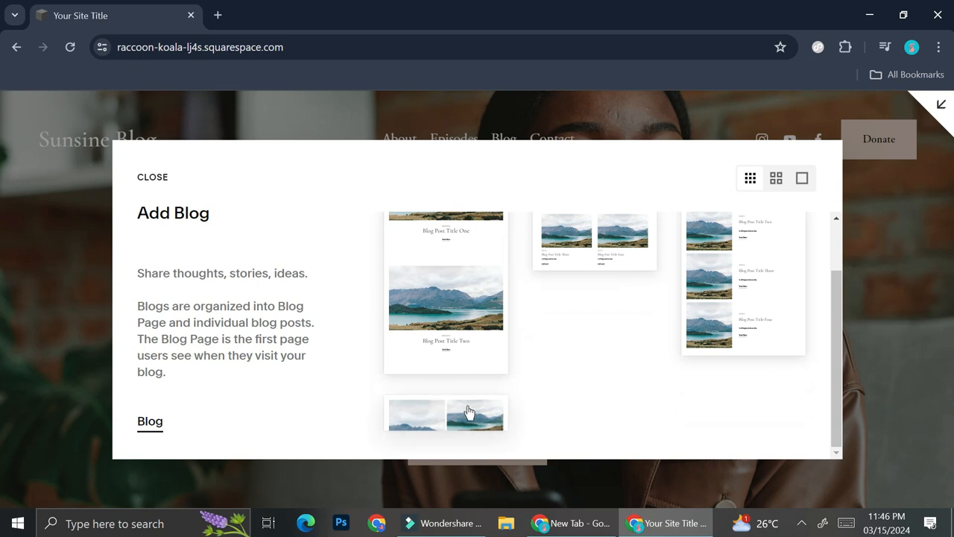
{"action": "scroll", "coordinate": [541, 379], "scroll_direction": "up", "scroll_amount": 2}
{"action": "left_click", "coordinate": [577, 295]}
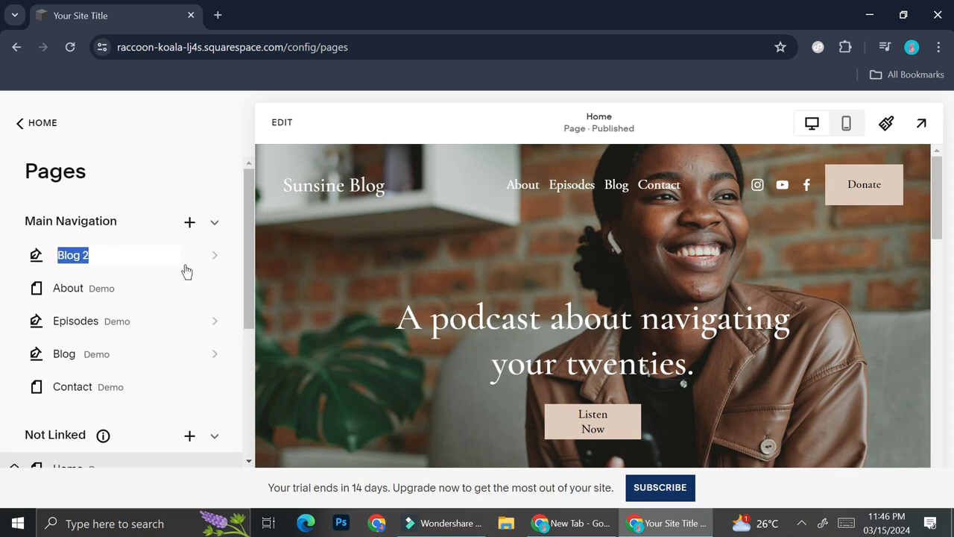
Step: Keep the name Blog 2 for the new page, open it and look through its sample posts
{"action": "left_click", "coordinate": [214, 258]}
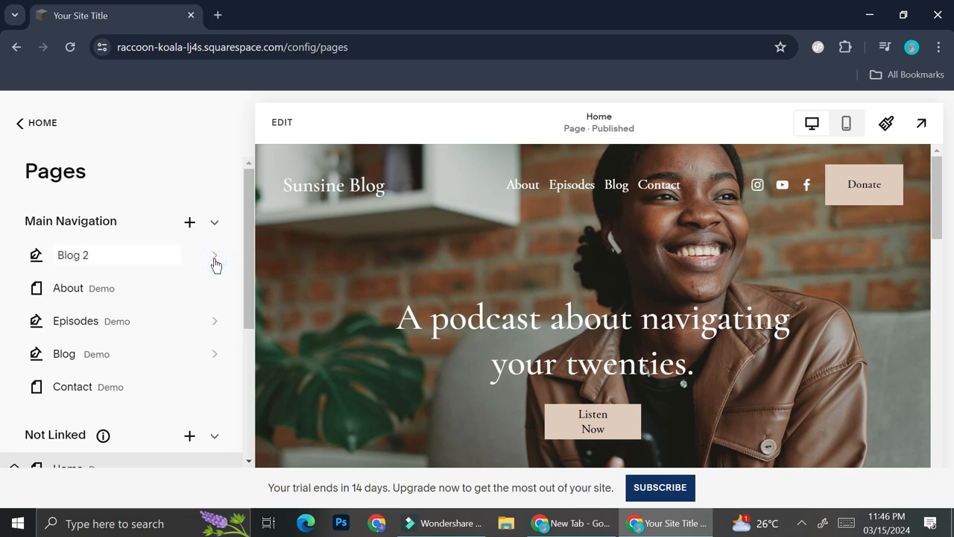
{"action": "left_click", "coordinate": [45, 258]}
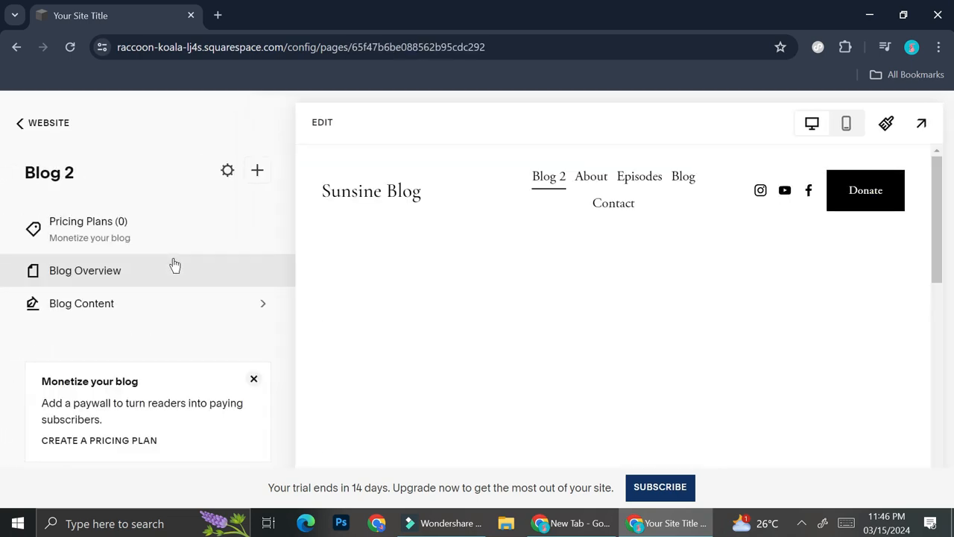
{"action": "scroll", "coordinate": [533, 341], "scroll_direction": "down", "scroll_amount": 2}
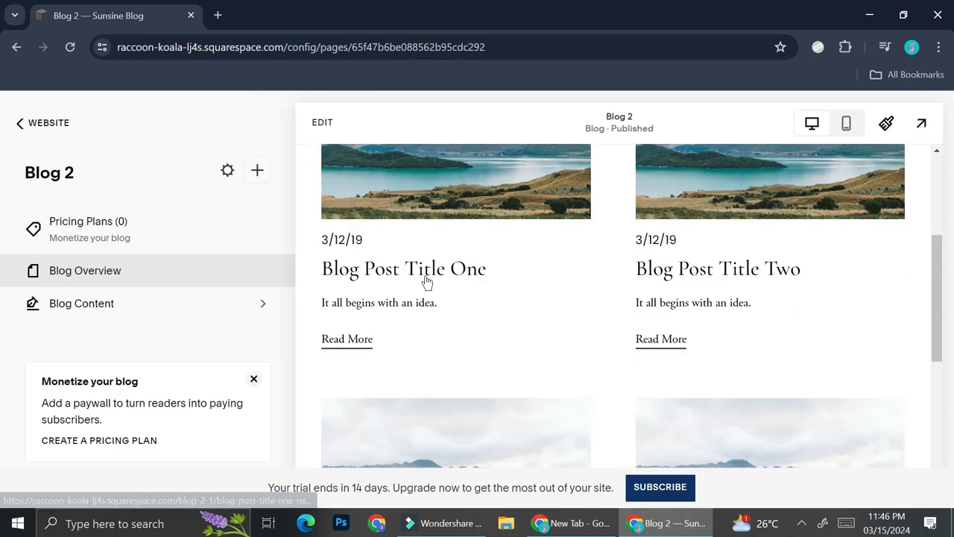
{"action": "scroll", "coordinate": [493, 273], "scroll_direction": "up", "scroll_amount": 1}
{"action": "scroll", "coordinate": [522, 278], "scroll_direction": "down", "scroll_amount": 3}
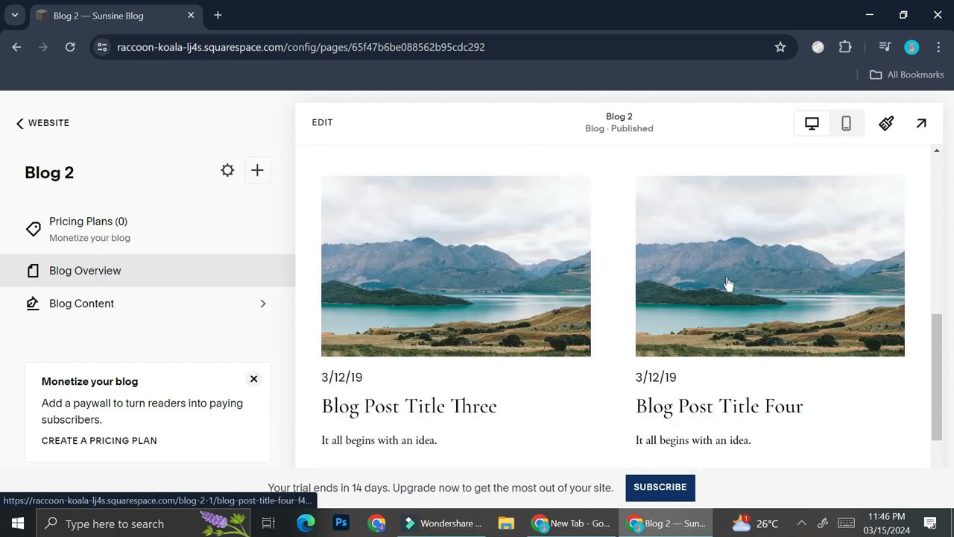
{"action": "scroll", "coordinate": [517, 274], "scroll_direction": "up", "scroll_amount": 4}
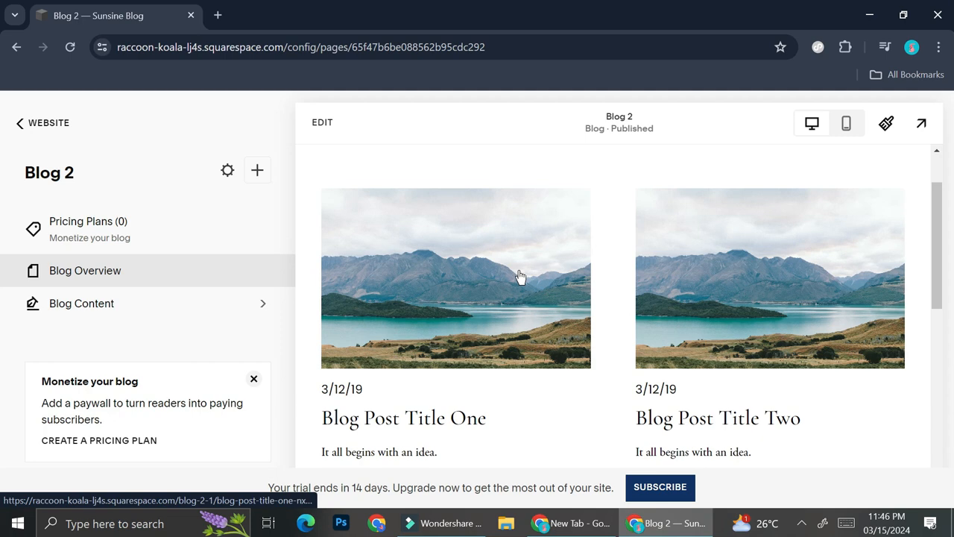
Step: Open the sample post Blog Post Title One and read through its placeholder text
{"action": "left_click", "coordinate": [442, 305]}
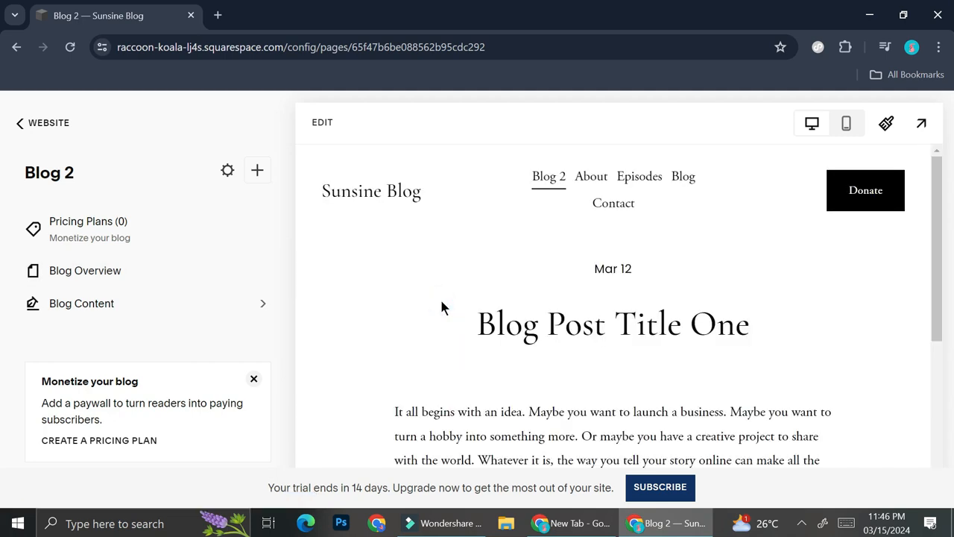
{"action": "scroll", "coordinate": [618, 288], "scroll_direction": "down", "scroll_amount": 3}
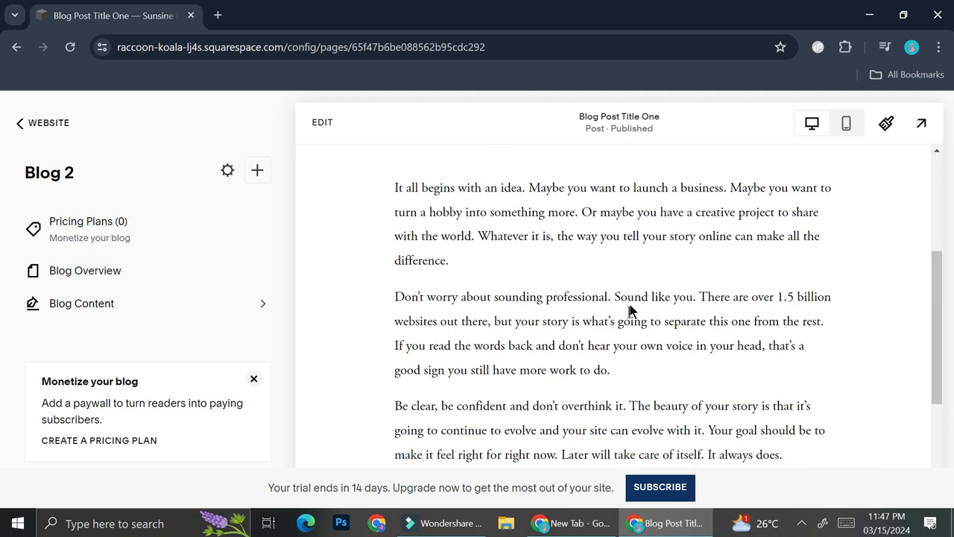
{"action": "scroll", "coordinate": [575, 252], "scroll_direction": "down", "scroll_amount": 2}
{"action": "scroll", "coordinate": [677, 309], "scroll_direction": "up", "scroll_amount": 5}
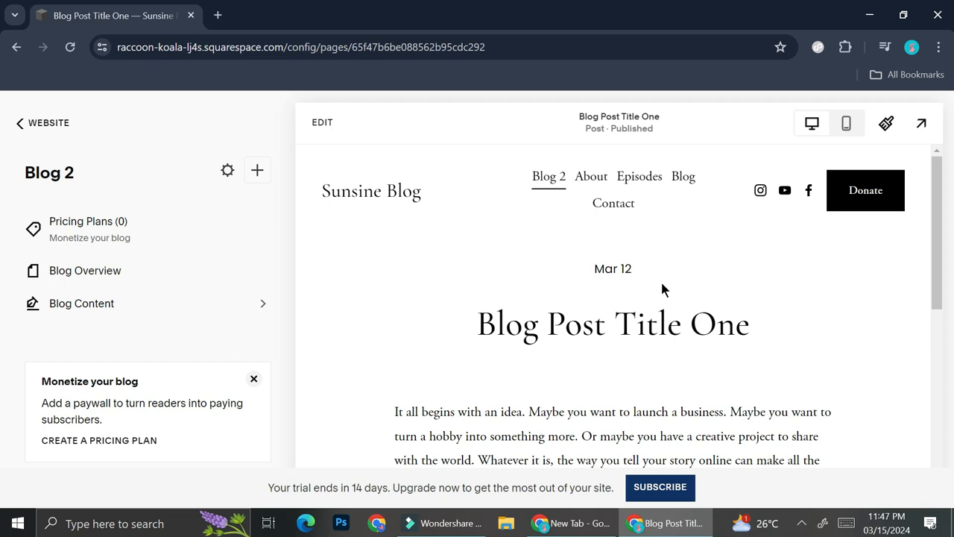
Step: Open chat.openai.com in a new browser tab and ask ChatGPT to create blog post about "fun facts about cats"
{"action": "left_click", "coordinate": [217, 15]}
{"action": "type", "text": "chat.openai.com"}
{"action": "key", "text": "Return"}
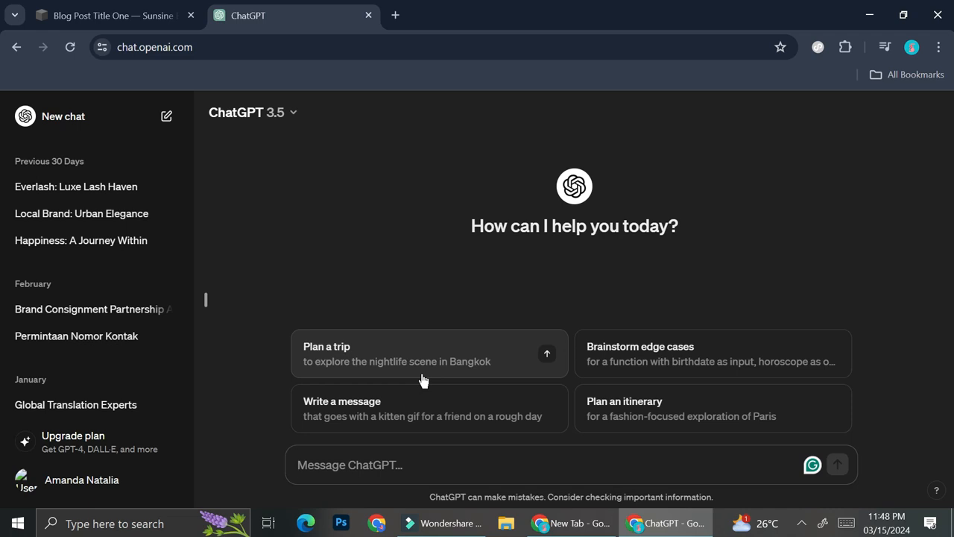
{"action": "type", "text": "create blog post about \"fun facts about cats\""}
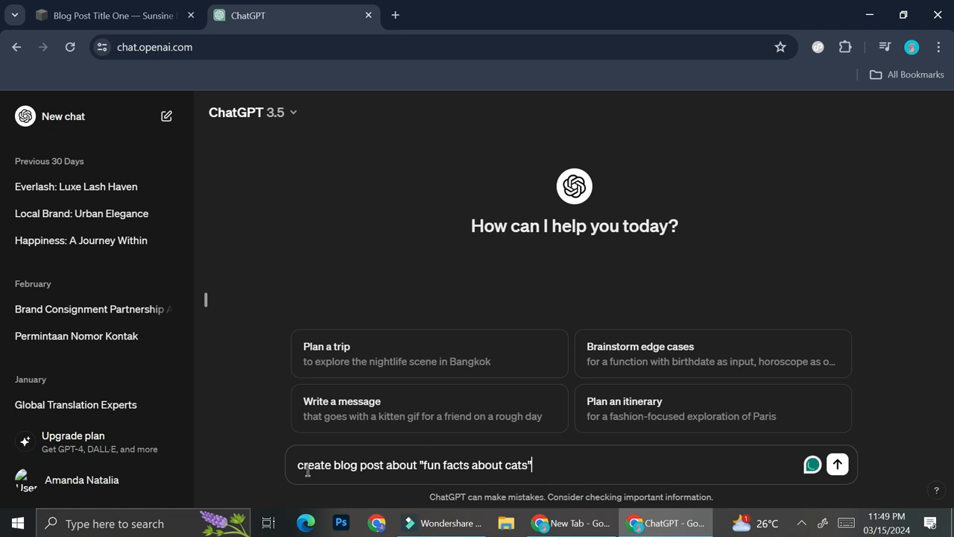
{"action": "mouse_move", "coordinate": [339, 450]}
{"action": "key", "text": "Return"}
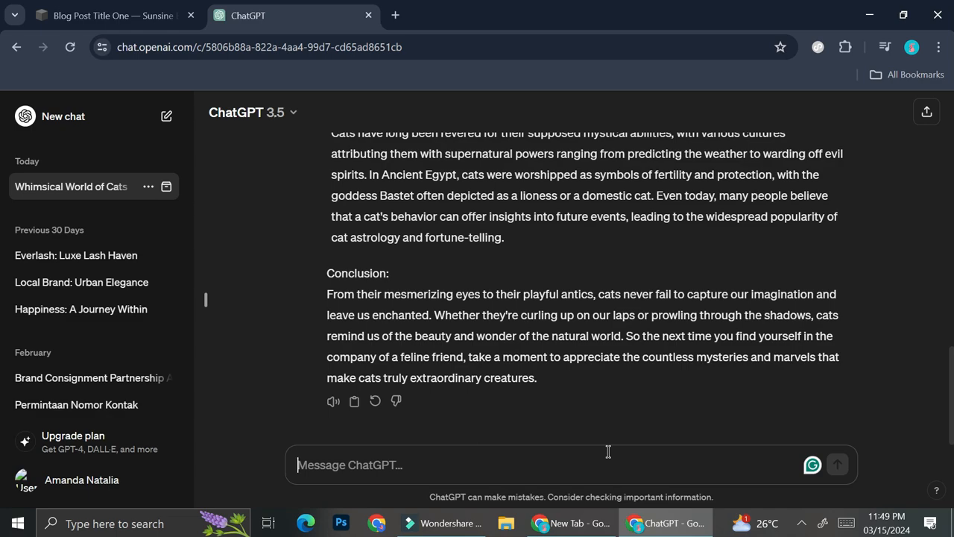
{"action": "left_click_drag", "start_coordinate": [552, 380], "coordinate": [518, 378]}
{"action": "left_click_drag", "start_coordinate": [447, 337], "coordinate": [330, 139]}
{"action": "left_click_drag", "start_coordinate": [312, 98], "coordinate": [322, 252]}
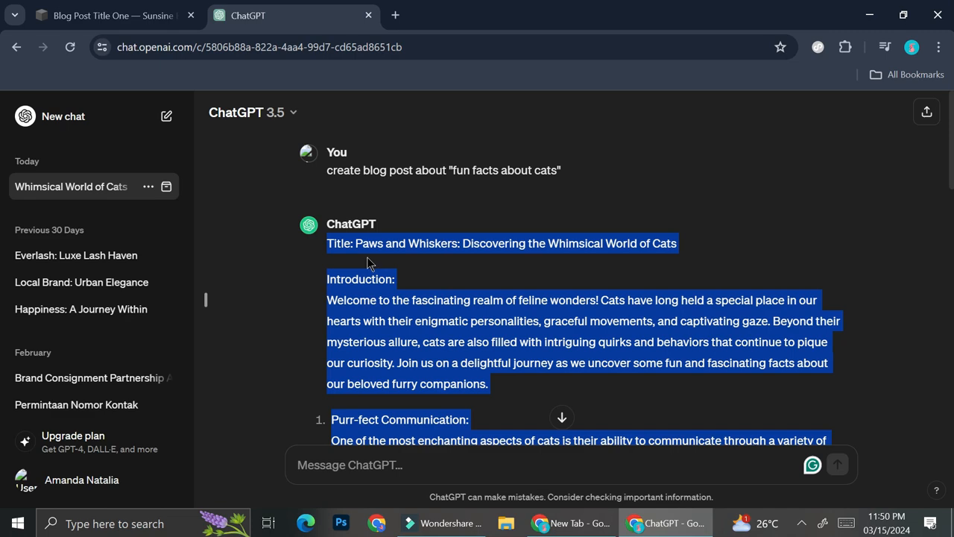
{"action": "scroll", "coordinate": [368, 262], "scroll_direction": "down", "scroll_amount": 15}
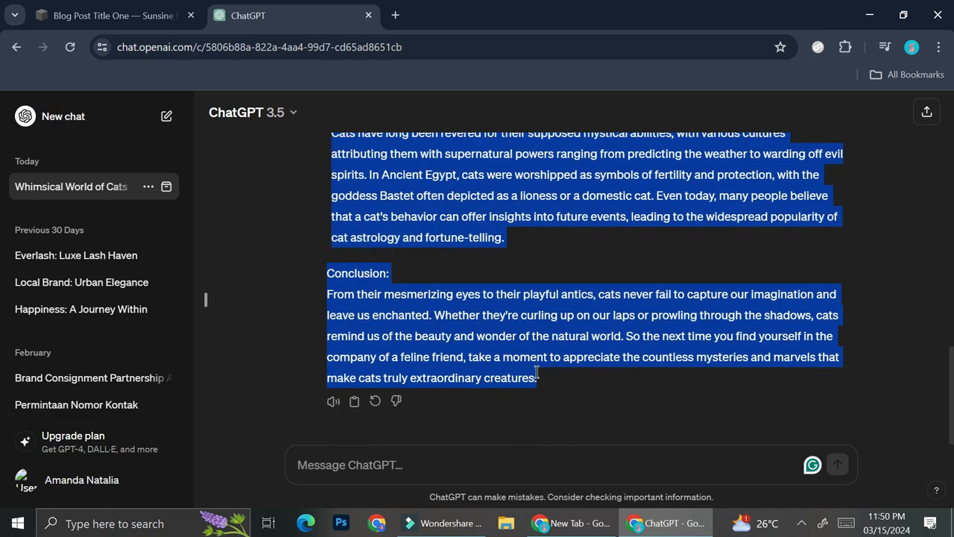
{"action": "left_click", "coordinate": [597, 406]}
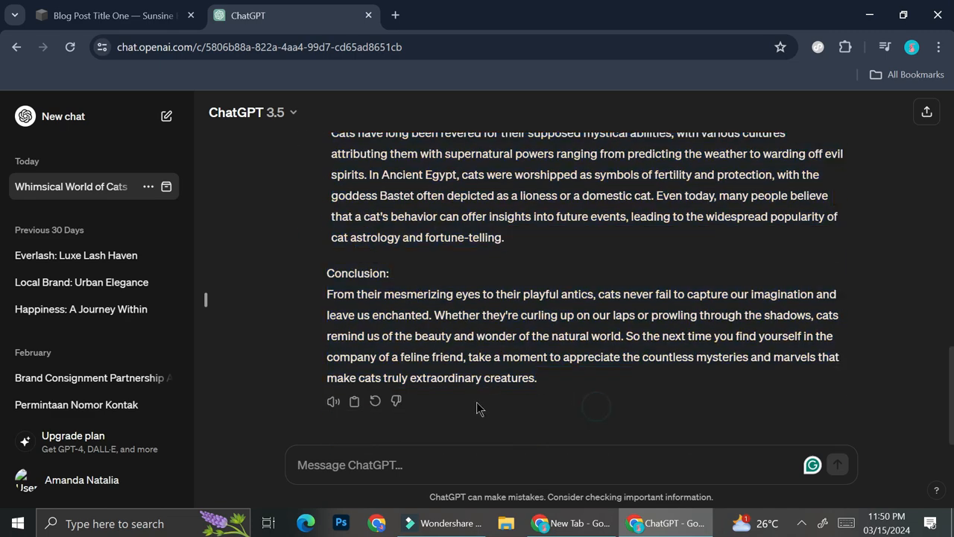
Step: Copy ChatGPT's complete cat blog post and switch back to the Squarespace tab
{"action": "left_click", "coordinate": [355, 403]}
{"action": "left_click", "coordinate": [112, 15]}
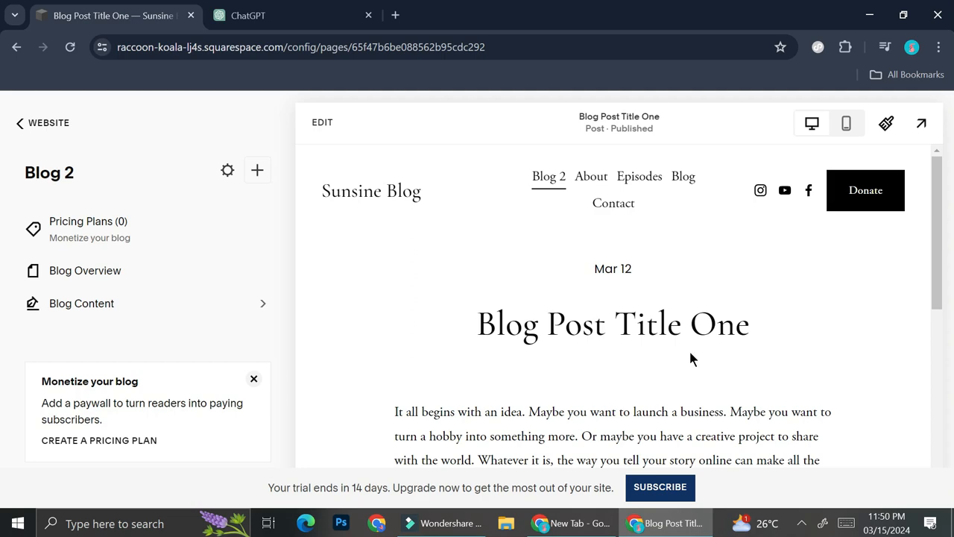
Step: Open Blog Post Title One for editing and inspect its body text block and the points for inserting content
{"action": "left_click", "coordinate": [322, 122]}
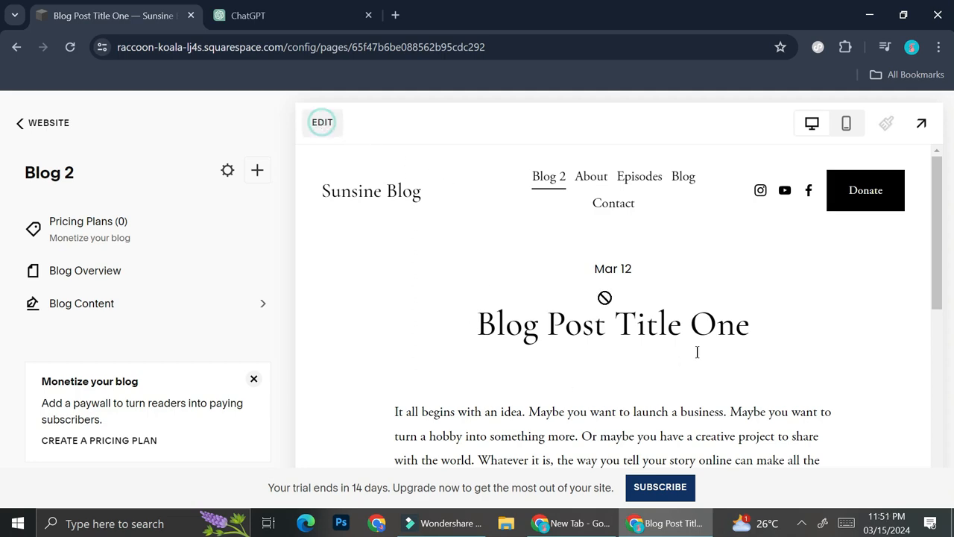
{"action": "scroll", "coordinate": [511, 345], "scroll_direction": "down", "scroll_amount": 3}
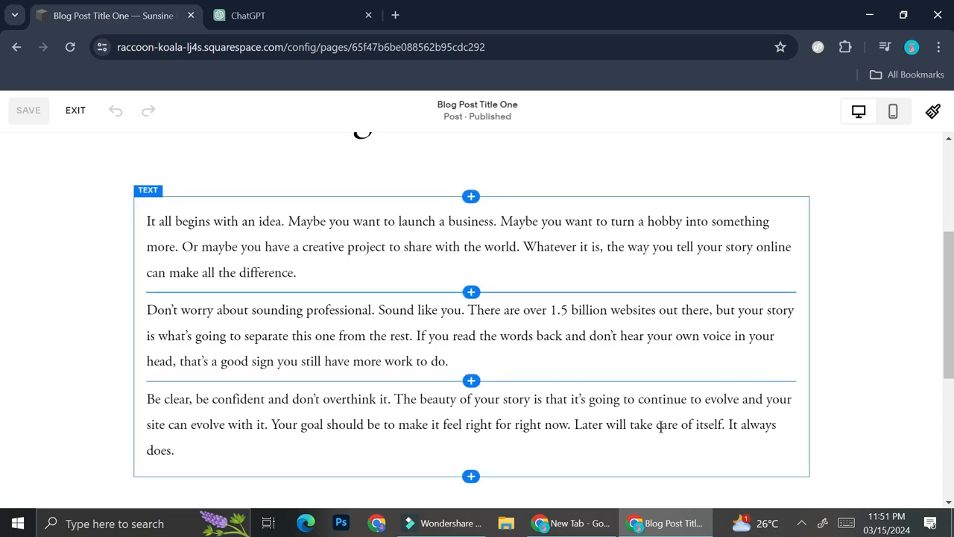
{"action": "scroll", "coordinate": [849, 311], "scroll_direction": "down", "scroll_amount": 3}
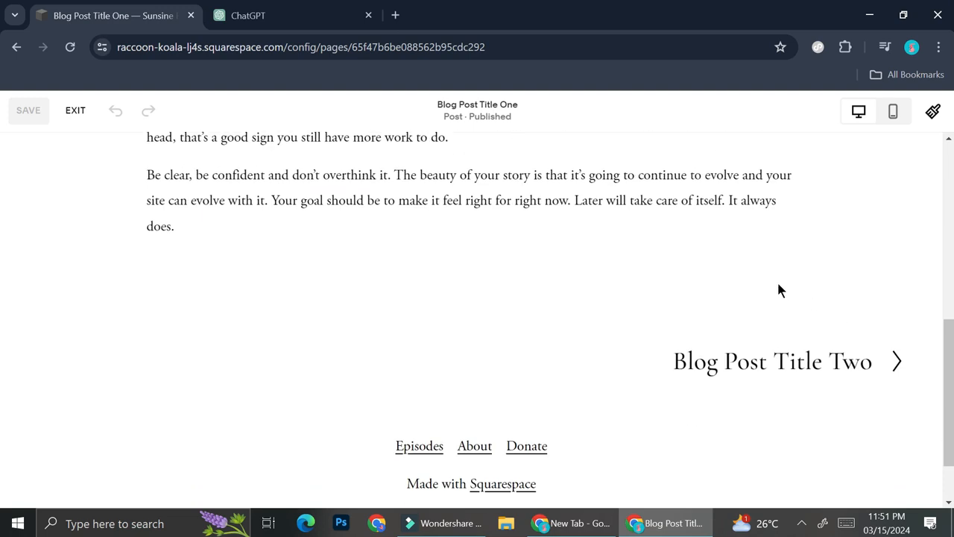
{"action": "scroll", "coordinate": [700, 297], "scroll_direction": "up", "scroll_amount": 3}
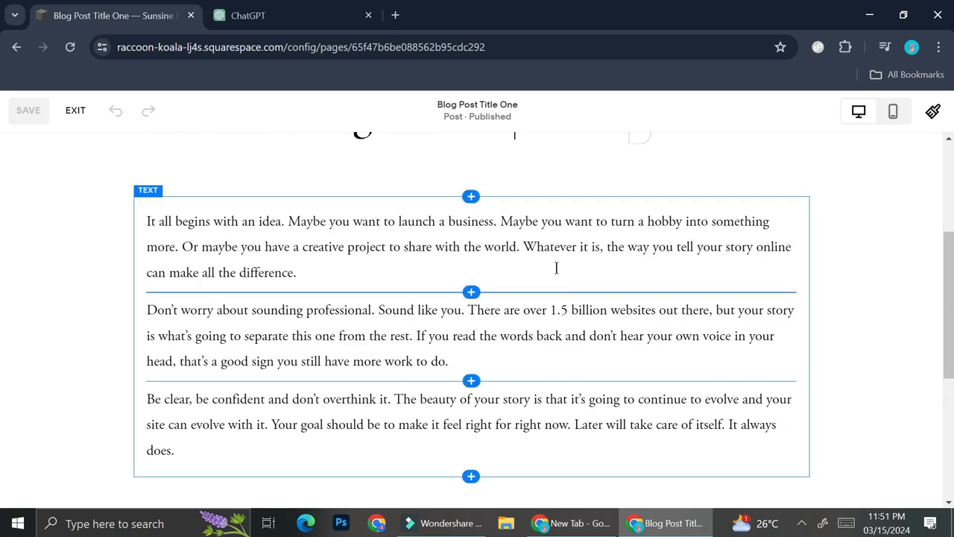
{"action": "left_click", "coordinate": [550, 250]}
{"action": "left_click", "coordinate": [425, 307]}
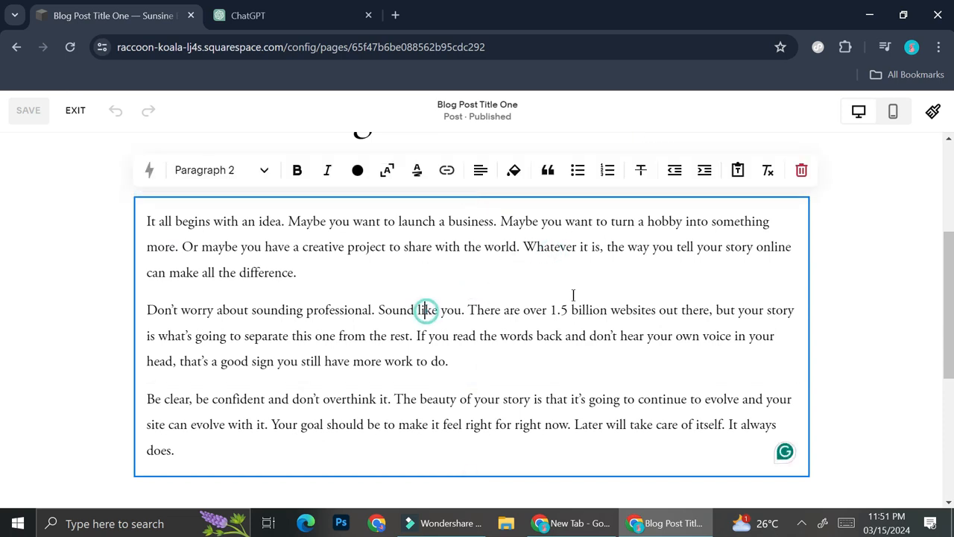
{"action": "left_click", "coordinate": [845, 262]}
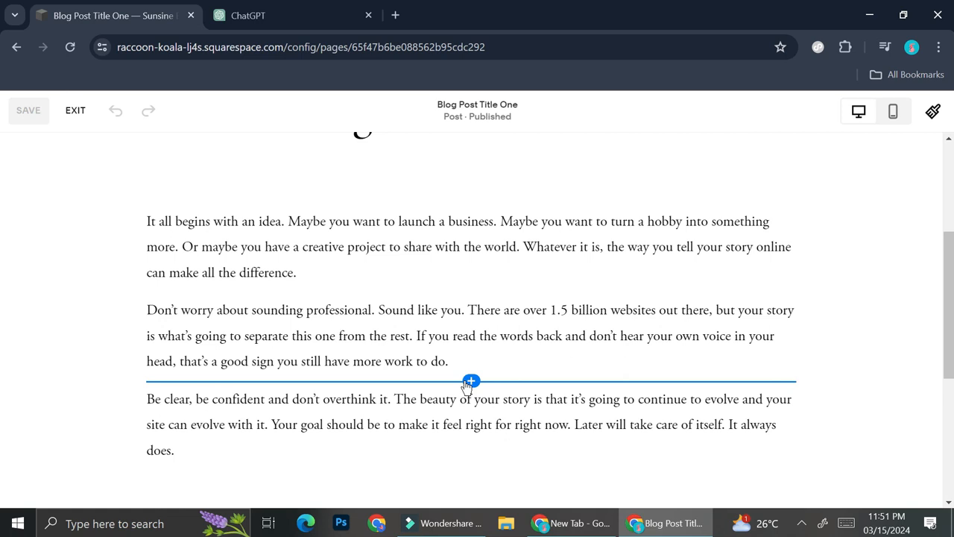
Step: Replace all the placeholder paragraphs in the post's body text block with the copied ChatGPT cat blog post
{"action": "left_click", "coordinate": [556, 251]}
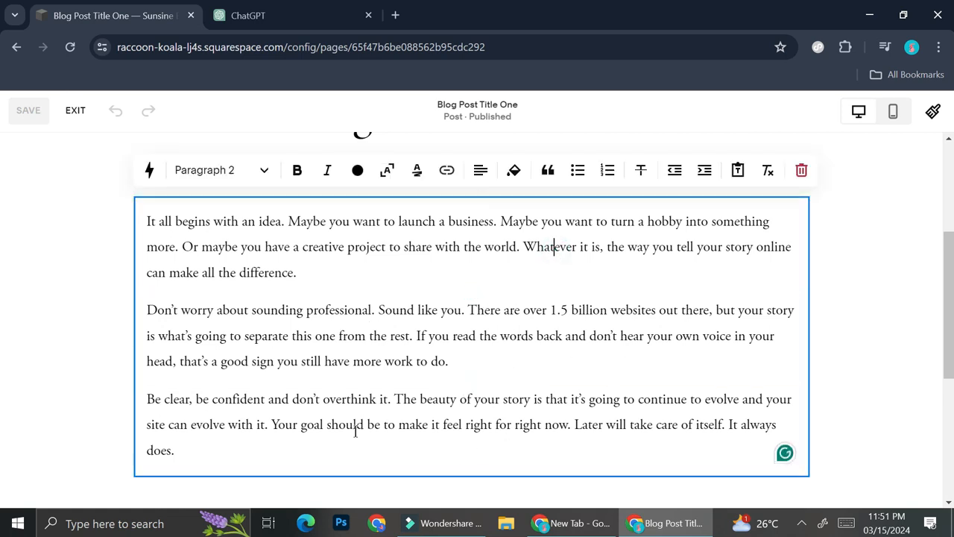
{"action": "left_click_drag", "start_coordinate": [281, 453], "coordinate": [132, 191]}
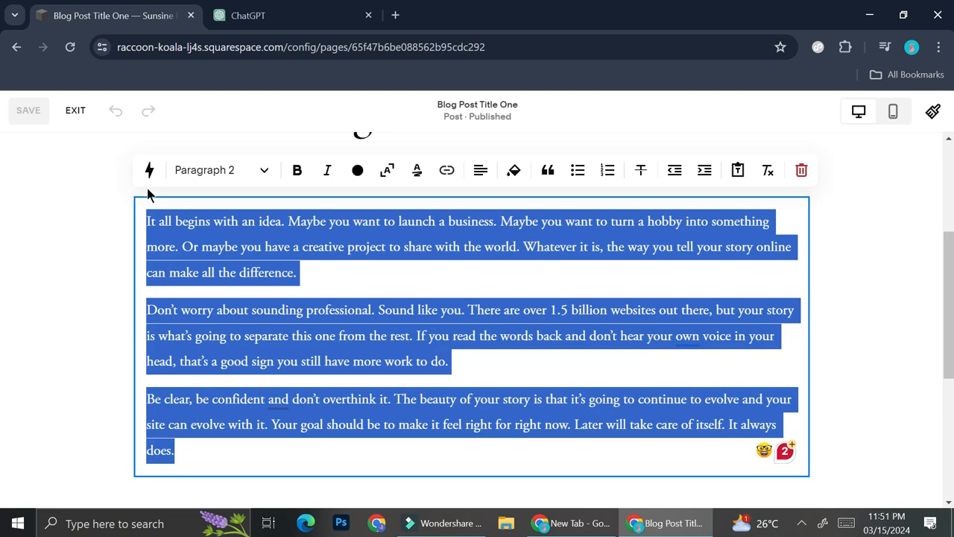
{"action": "key", "text": "BackSpace"}
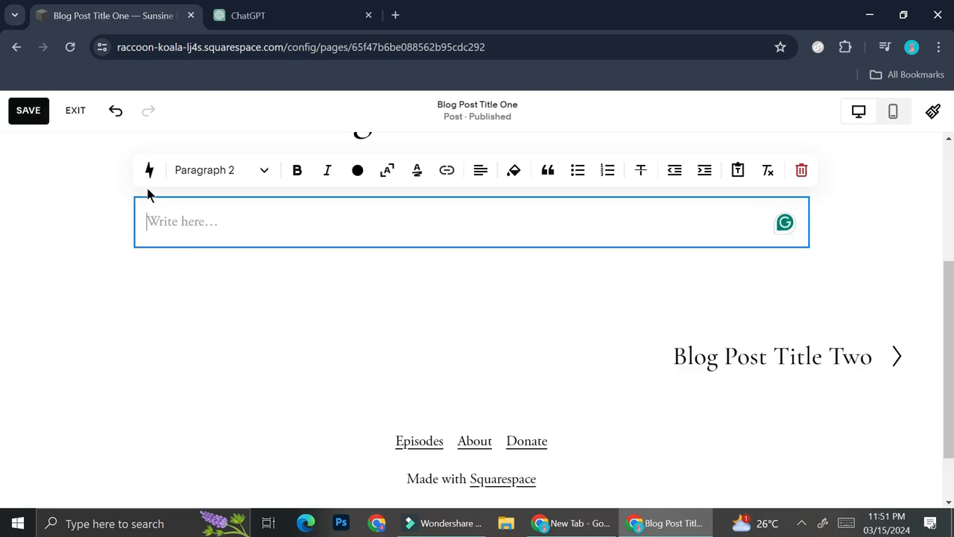
{"action": "key", "text": "ctrl+v"}
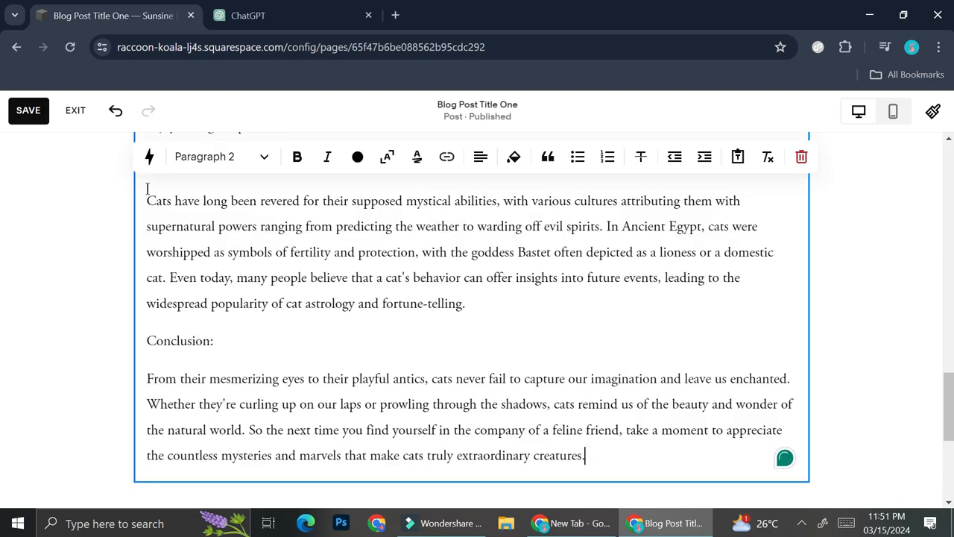
Step: Move the title text "Paws and Whiskers: Discovering the Whimsical World of Cats" out of the body and use it as the post title
{"action": "scroll", "coordinate": [343, 304], "scroll_direction": "up", "scroll_amount": 2}
{"action": "scroll", "coordinate": [335, 299], "scroll_direction": "up", "scroll_amount": 10}
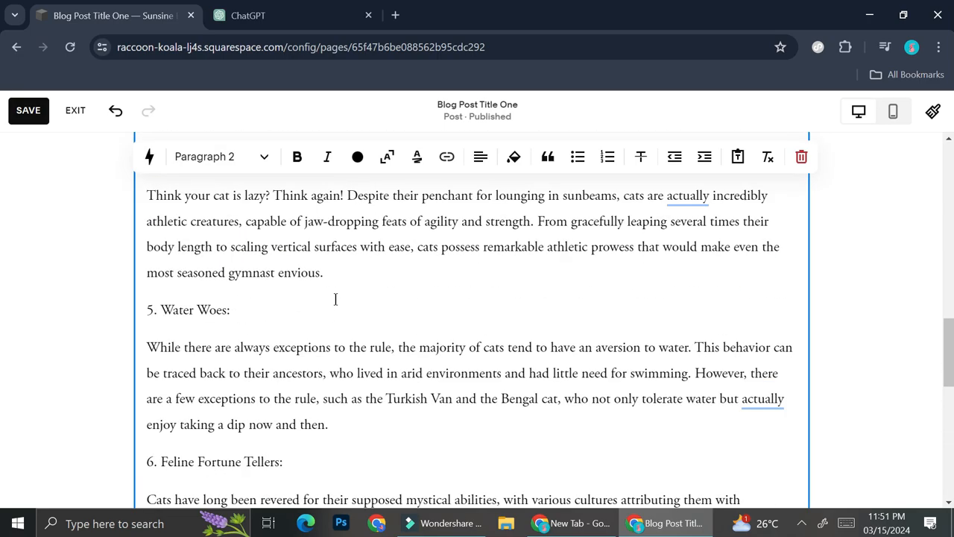
{"action": "scroll", "coordinate": [333, 298], "scroll_direction": "up", "scroll_amount": 3}
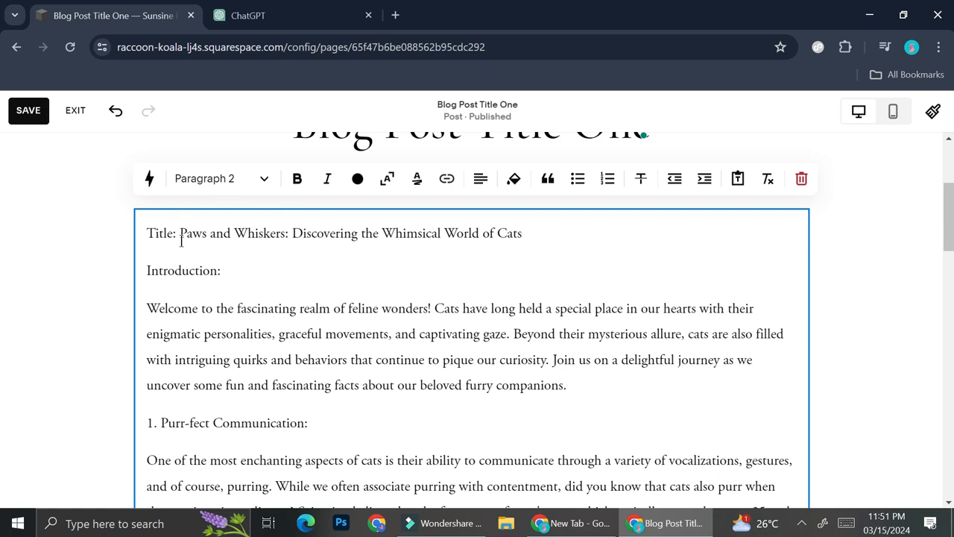
{"action": "left_click_drag", "start_coordinate": [527, 234], "coordinate": [180, 244]}
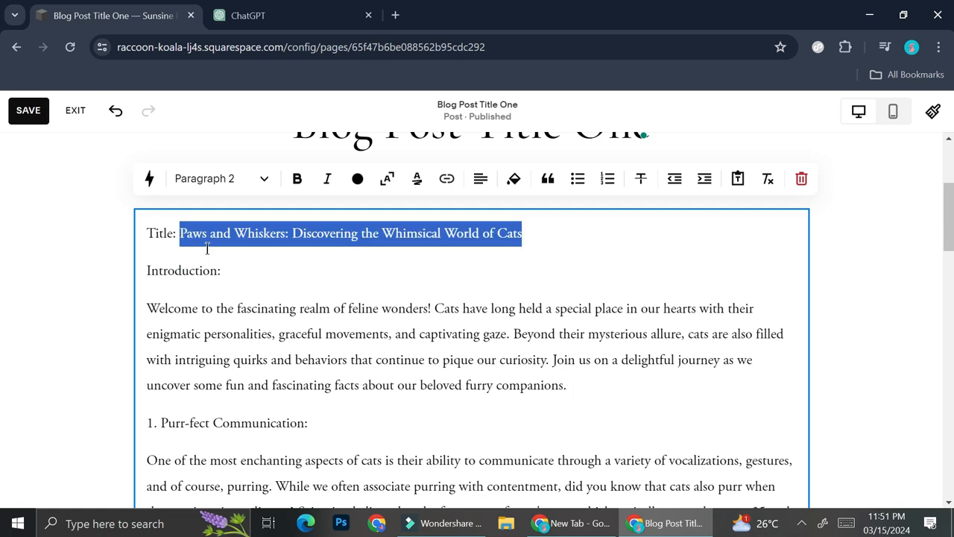
{"action": "key", "text": "BackSpace"}
{"action": "scroll", "coordinate": [298, 239], "scroll_direction": "up", "scroll_amount": 1}
{"action": "left_click", "coordinate": [318, 198]}
{"action": "left_click_drag", "start_coordinate": [293, 199], "coordinate": [656, 216]}
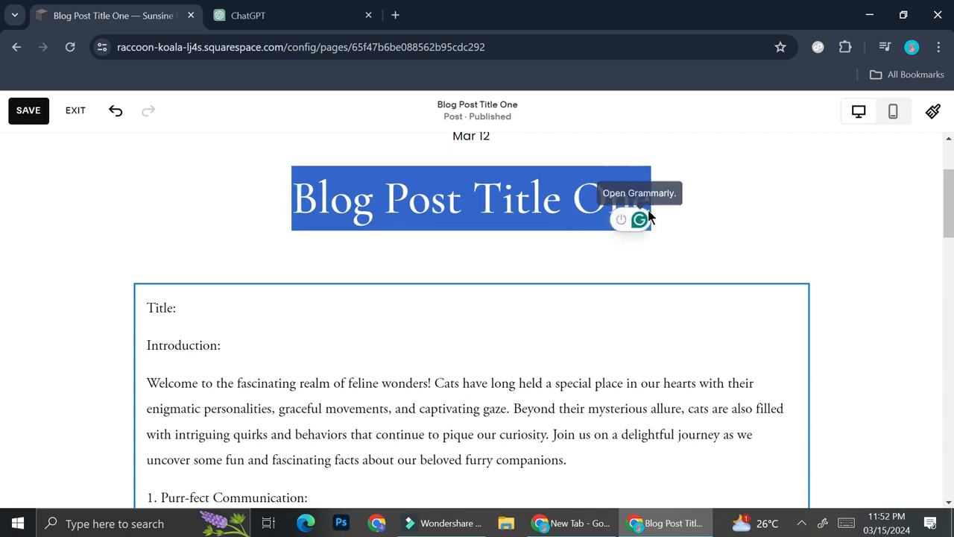
{"action": "key", "text": "ctrl+v"}
Step: Delete the leftover "Title:" and "Introduction:" lines and the empty line at the start of the body text
{"action": "left_click_drag", "start_coordinate": [222, 411], "coordinate": [119, 356]}
{"action": "key", "text": "BackSpace"}
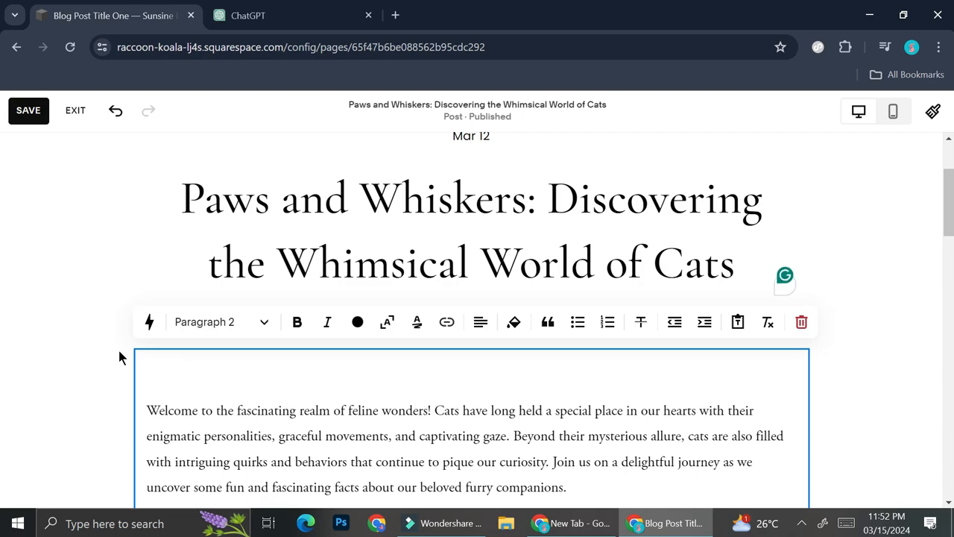
{"action": "key", "text": "Delete"}
{"action": "scroll", "coordinate": [421, 385], "scroll_direction": "down", "scroll_amount": 2}
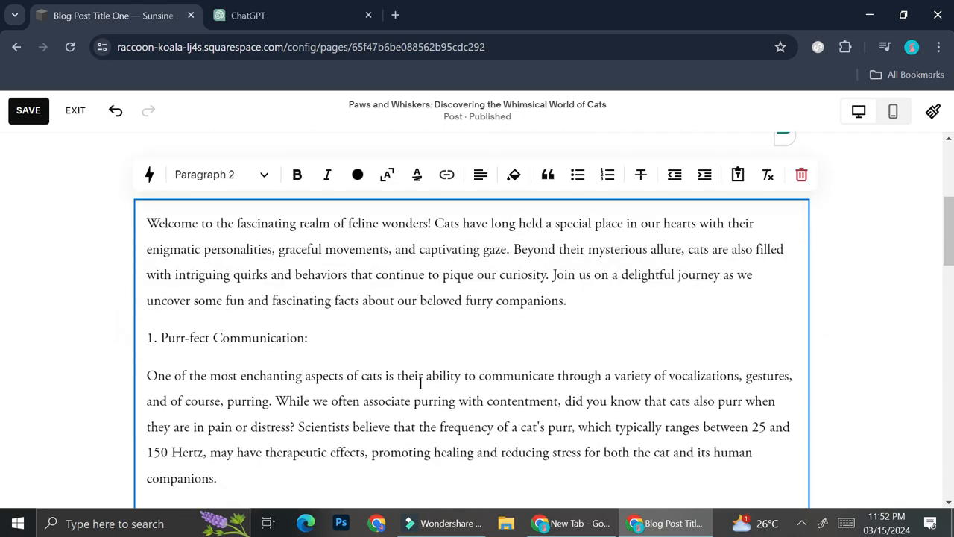
{"action": "scroll", "coordinate": [420, 375], "scroll_direction": "down", "scroll_amount": 8}
{"action": "scroll", "coordinate": [420, 375], "scroll_direction": "up", "scroll_amount": 8}
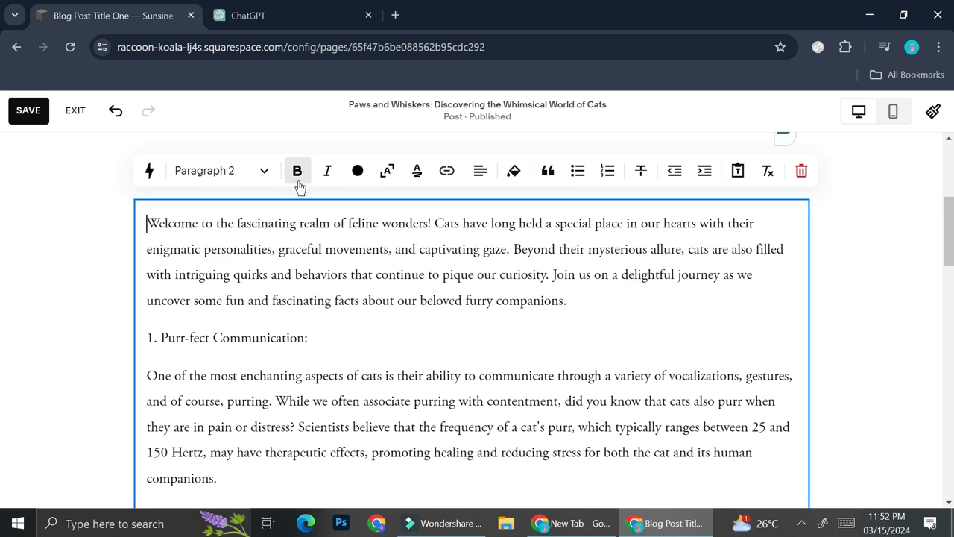
Step: Recolor the entire body text with the beige color from the text color palette
{"action": "left_click", "coordinate": [358, 171]}
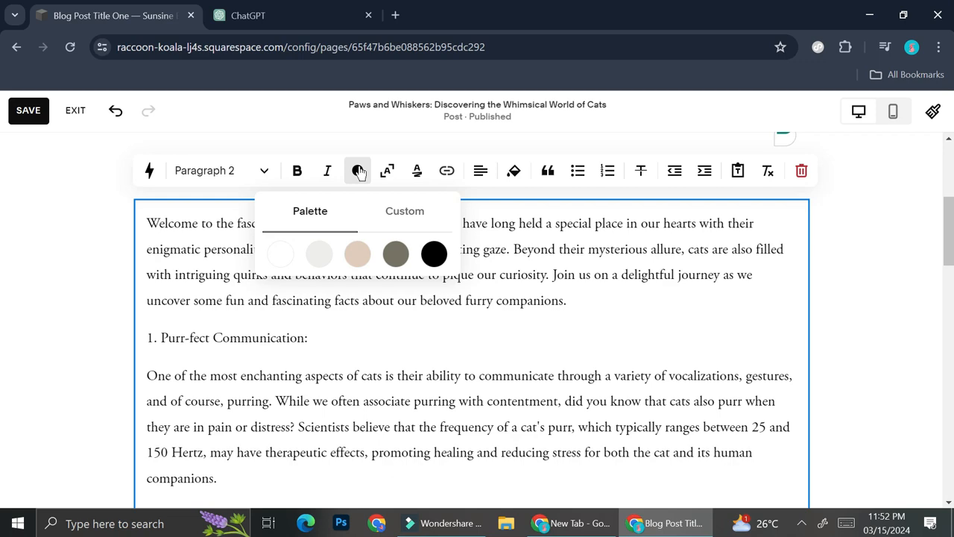
{"action": "left_click", "coordinate": [426, 276]}
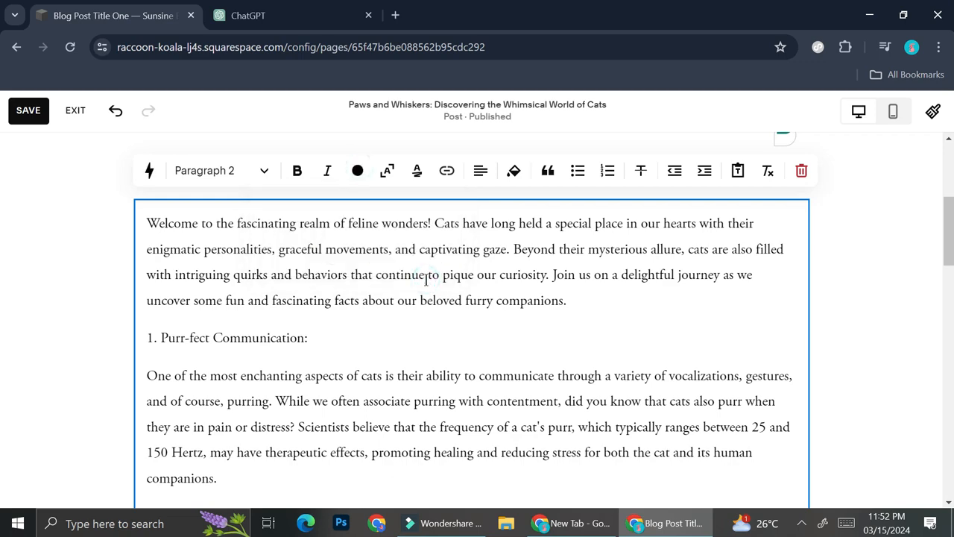
{"action": "key", "text": "ctrl+a"}
{"action": "left_click", "coordinate": [357, 171]}
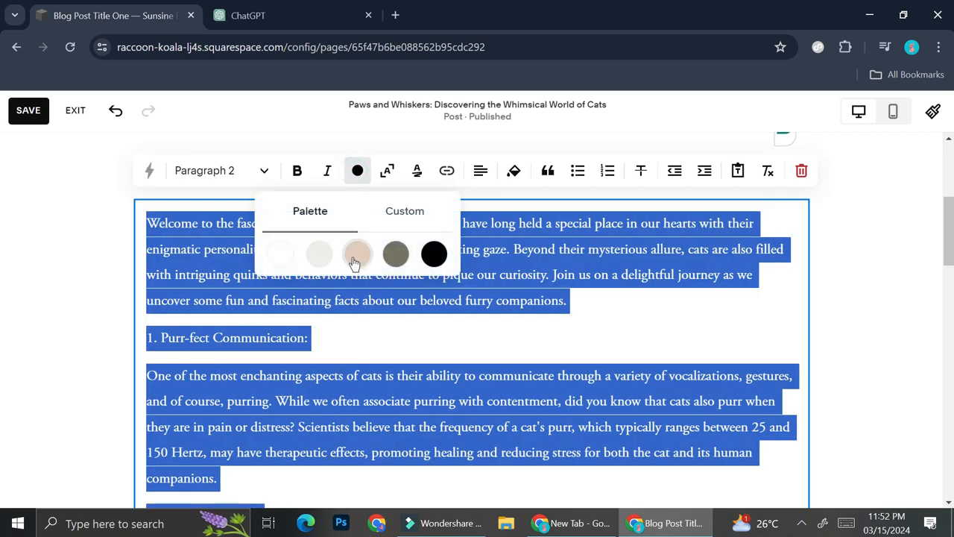
{"action": "left_click", "coordinate": [355, 257]}
{"action": "scroll", "coordinate": [356, 255], "scroll_direction": "down", "scroll_amount": 10}
{"action": "left_click", "coordinate": [378, 345]}
{"action": "left_click", "coordinate": [348, 264]}
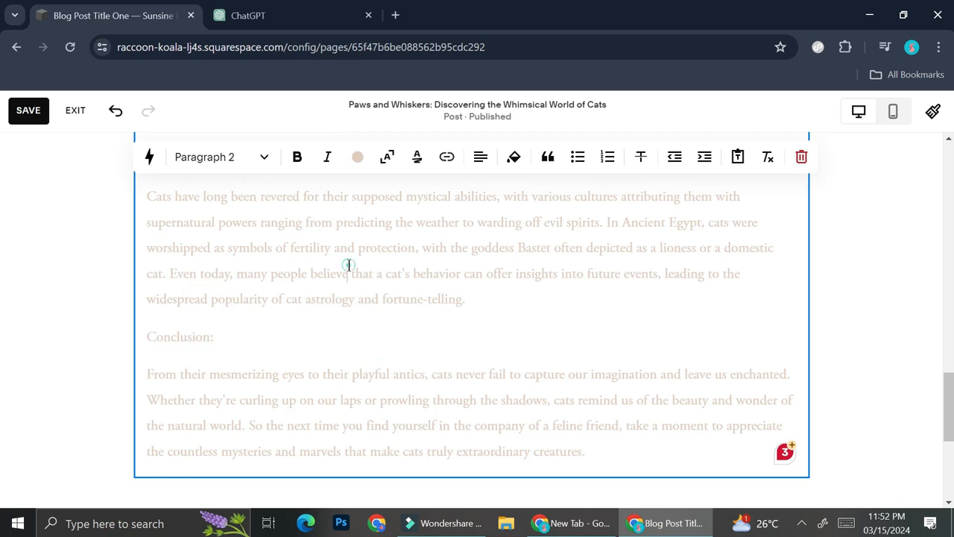
Step: Set the entire body text back to black and view the custom text color picker
{"action": "key", "text": "ctrl+a"}
{"action": "left_click", "coordinate": [358, 158]}
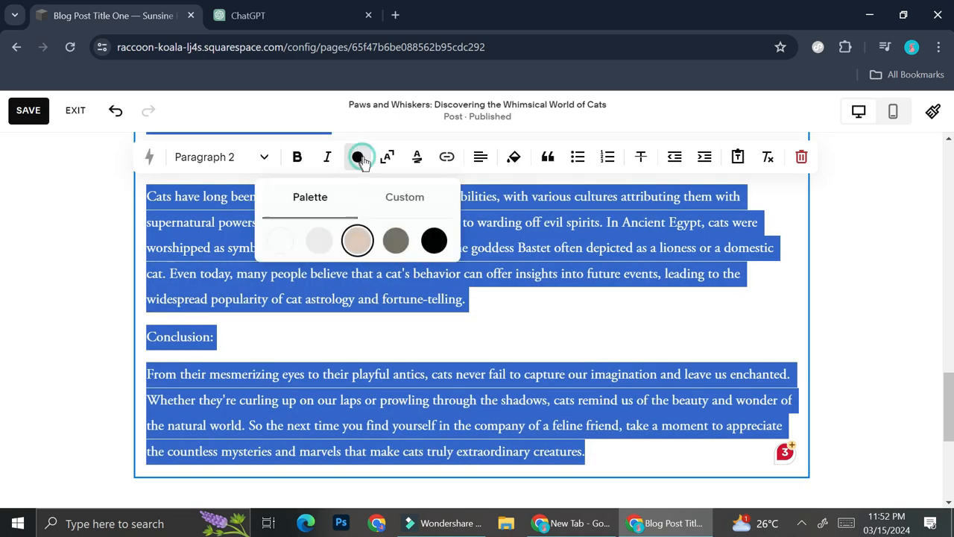
{"action": "left_click", "coordinate": [429, 240]}
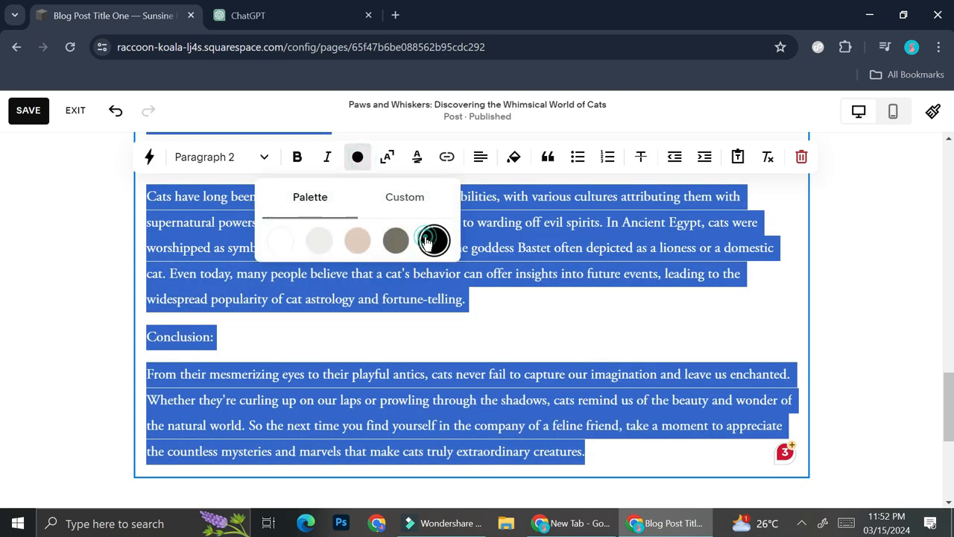
{"action": "left_click", "coordinate": [403, 197]}
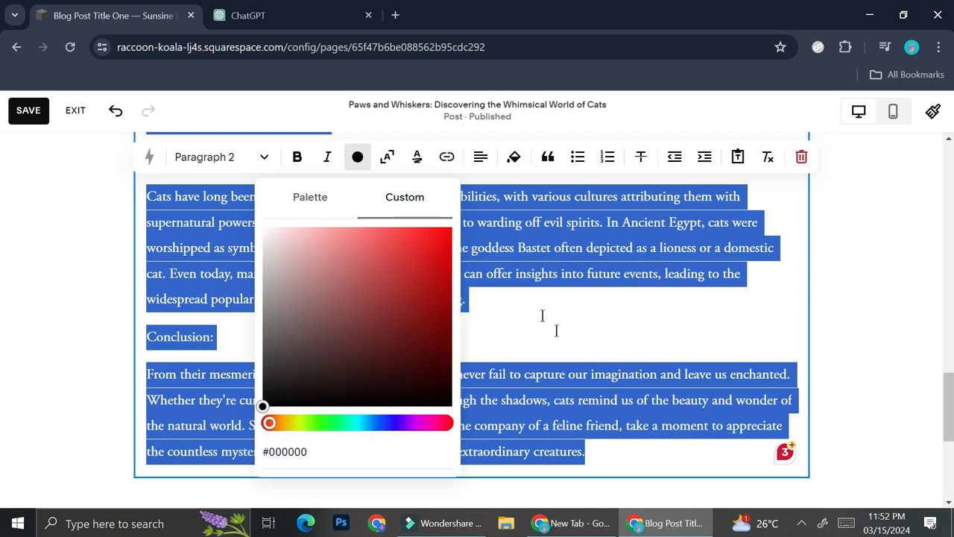
{"action": "left_click", "coordinate": [563, 341]}
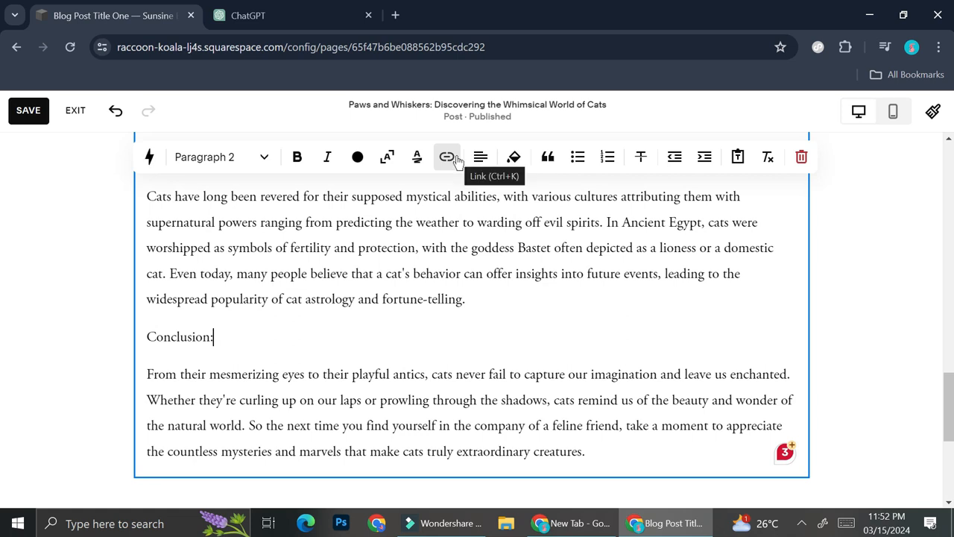
Step: Add the line "Click here for source" below the concluding paragraph, separated by an empty line
{"action": "left_click", "coordinate": [607, 452]}
{"action": "key", "text": "Return"}
{"action": "key", "text": "Return"}
{"action": "type", "text": "Sour"}
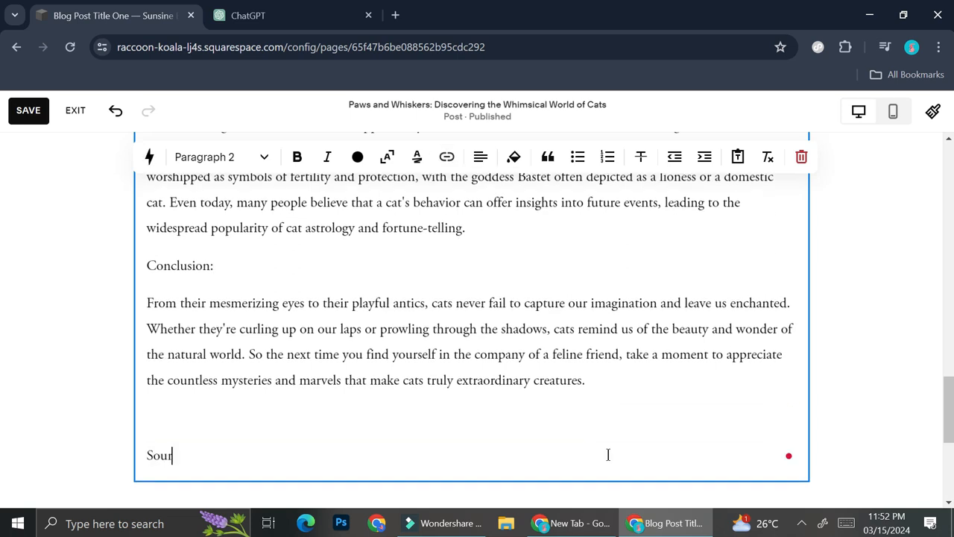
{"action": "type", "text": "ce"}
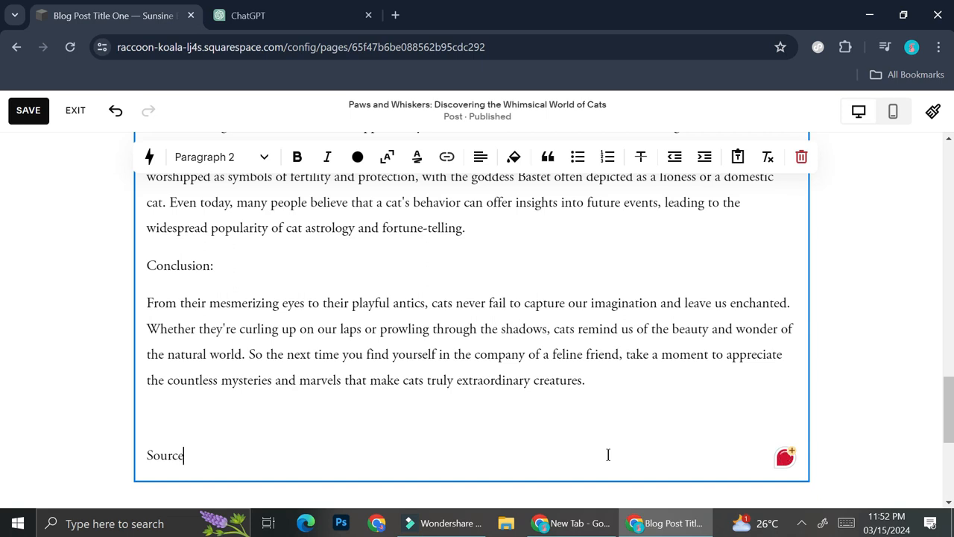
{"action": "key", "text": "BackSpace"}
{"action": "key", "text": "BackSpace"}
{"action": "key", "text": "BackSpace"}
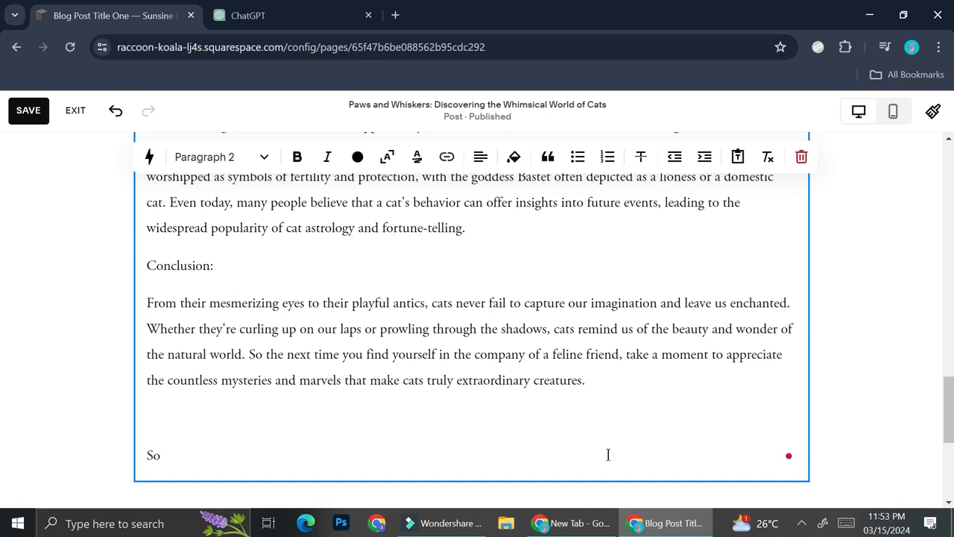
{"action": "type", "text": "Click here for source"}
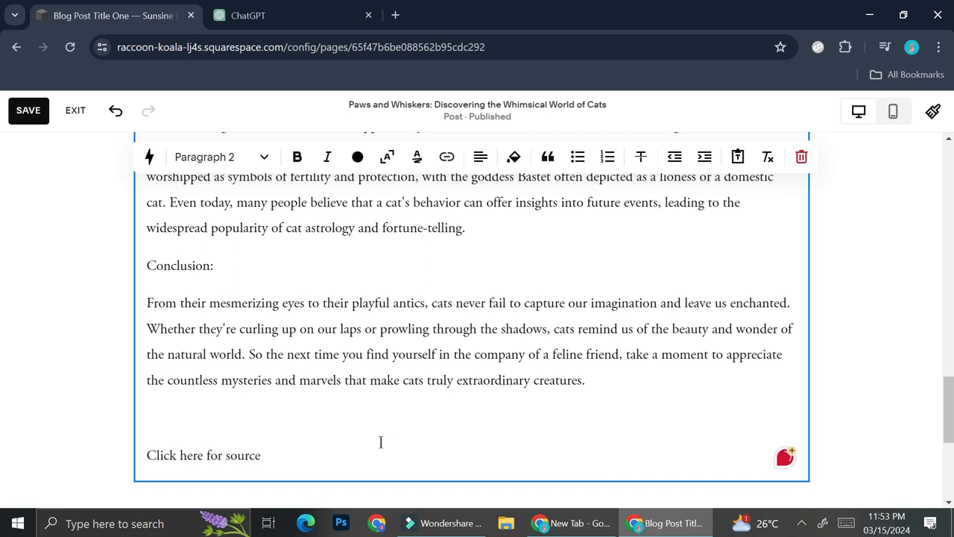
Step: Inspect the link options for the "Click here for source" text and close them without entering a link
{"action": "left_click_drag", "start_coordinate": [275, 452], "coordinate": [146, 464]}
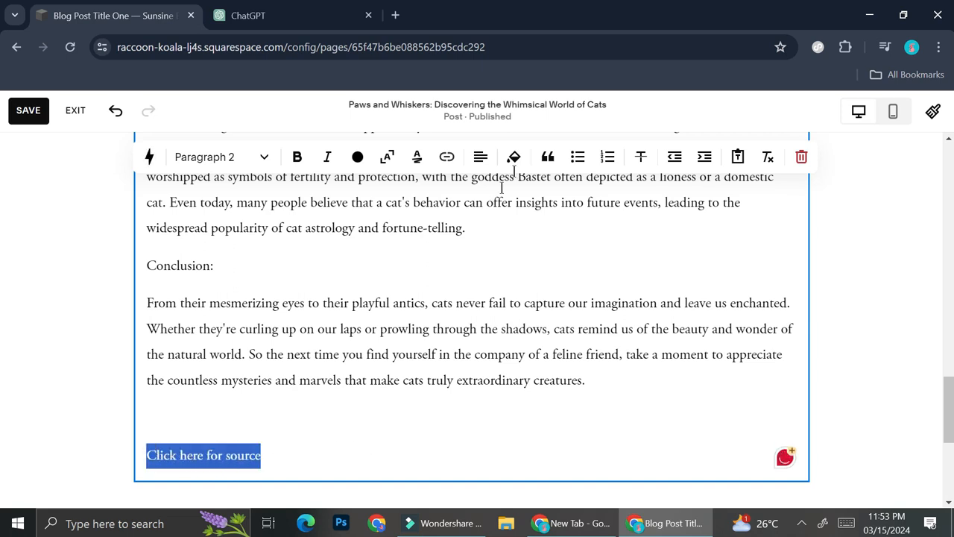
{"action": "left_click", "coordinate": [444, 159]}
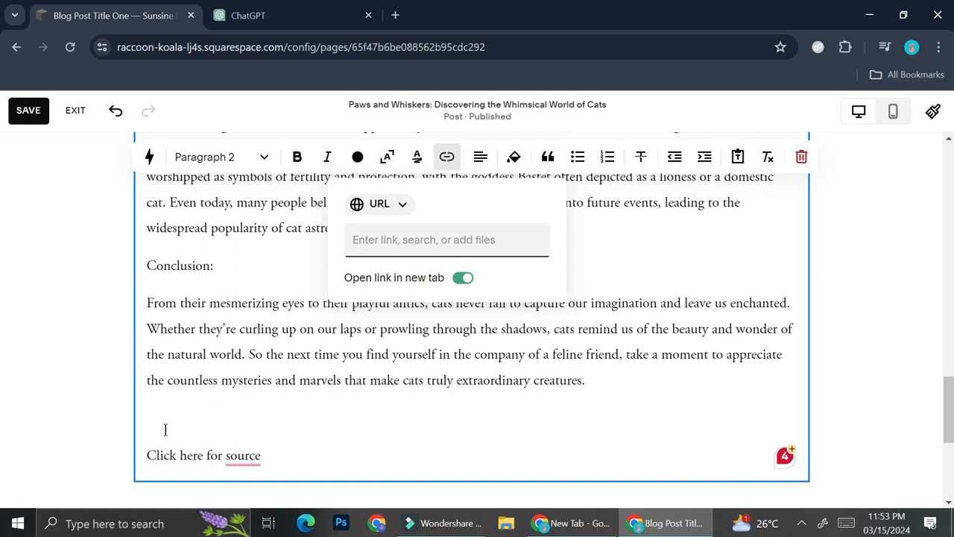
{"action": "mouse_move", "coordinate": [239, 449]}
{"action": "left_click", "coordinate": [407, 429]}
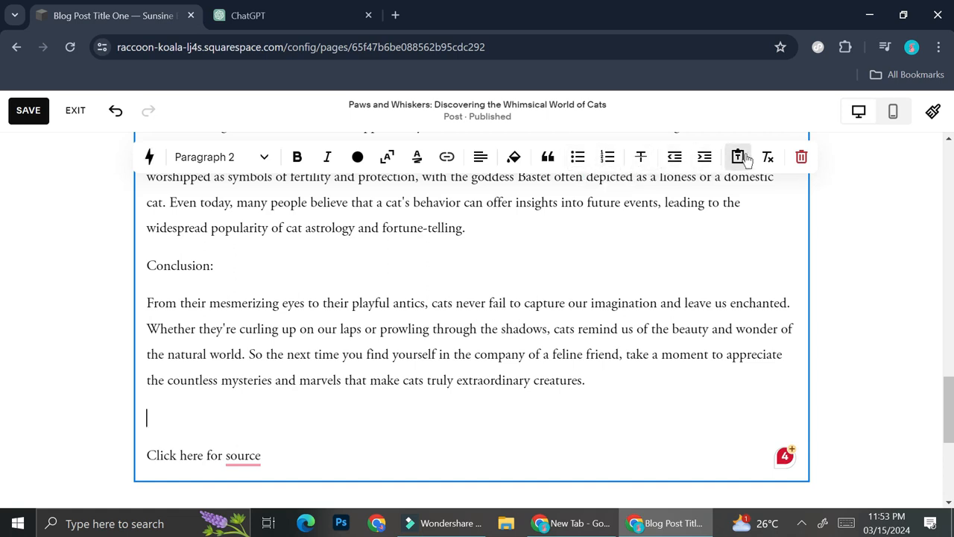
Step: Open the post section's format settings, switch Show Date off and on again, and close the settings
{"action": "scroll", "coordinate": [600, 277], "scroll_direction": "up", "scroll_amount": 10}
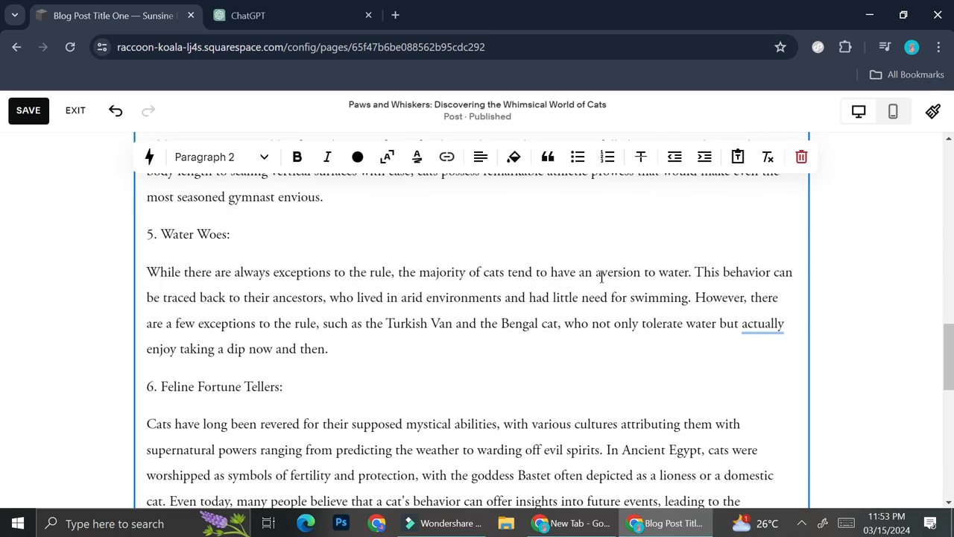
{"action": "scroll", "coordinate": [881, 173], "scroll_direction": "up", "scroll_amount": 8}
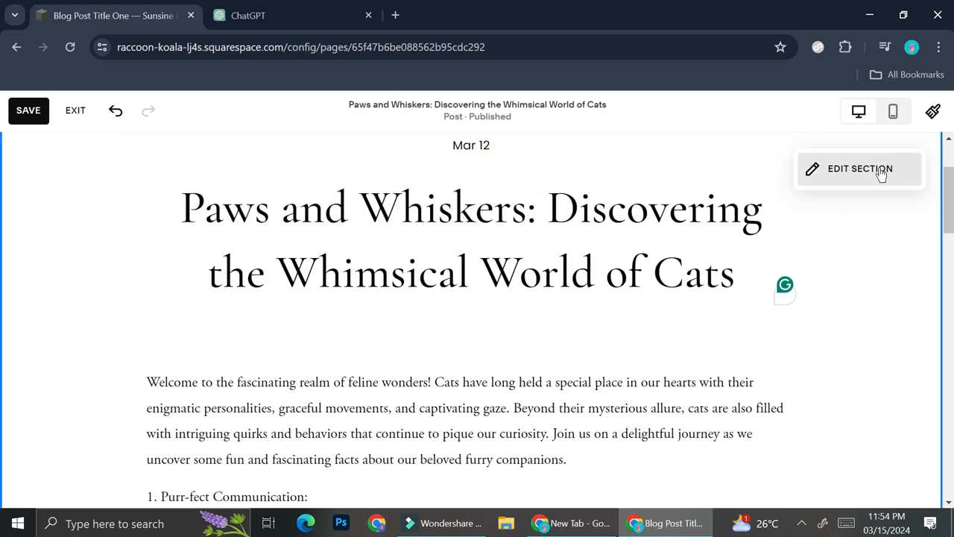
{"action": "left_click", "coordinate": [844, 173]}
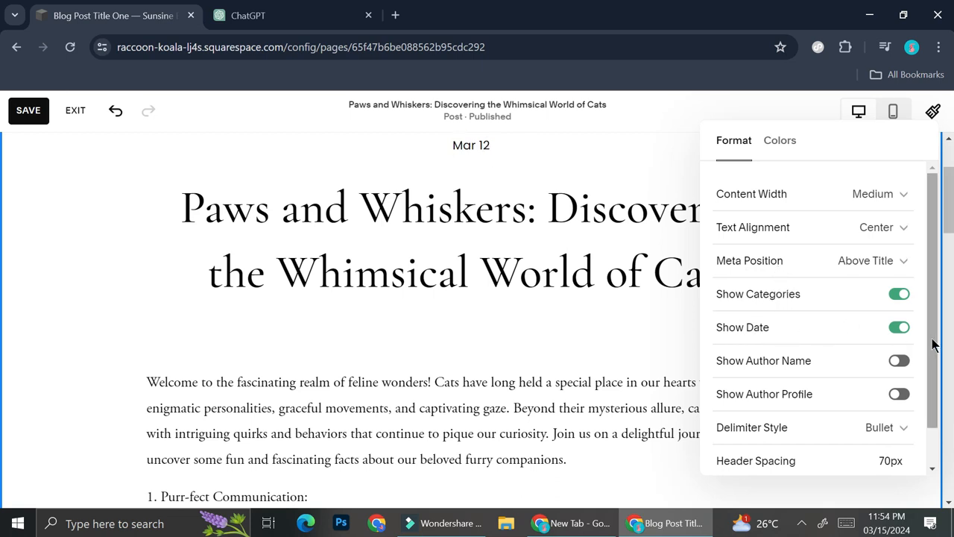
{"action": "left_click", "coordinate": [896, 329]}
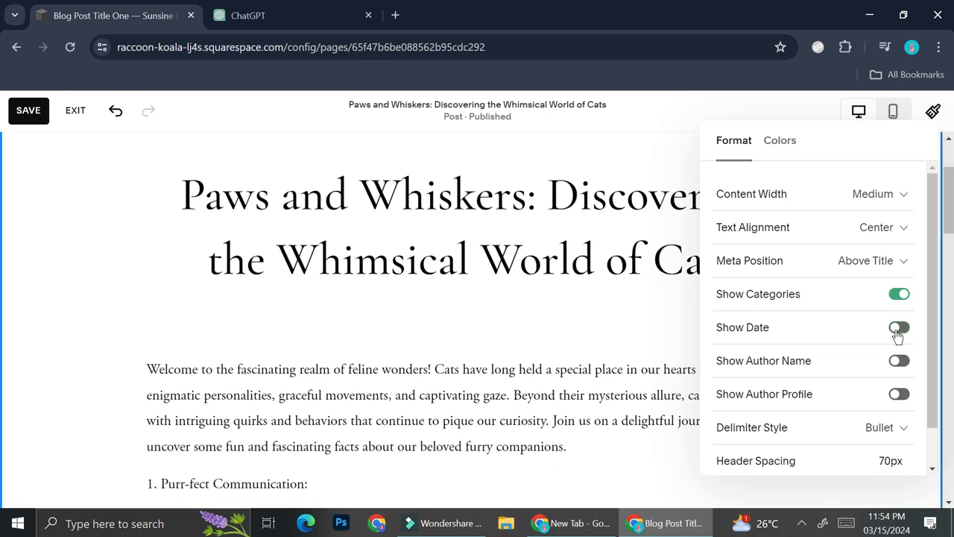
{"action": "left_click", "coordinate": [897, 329]}
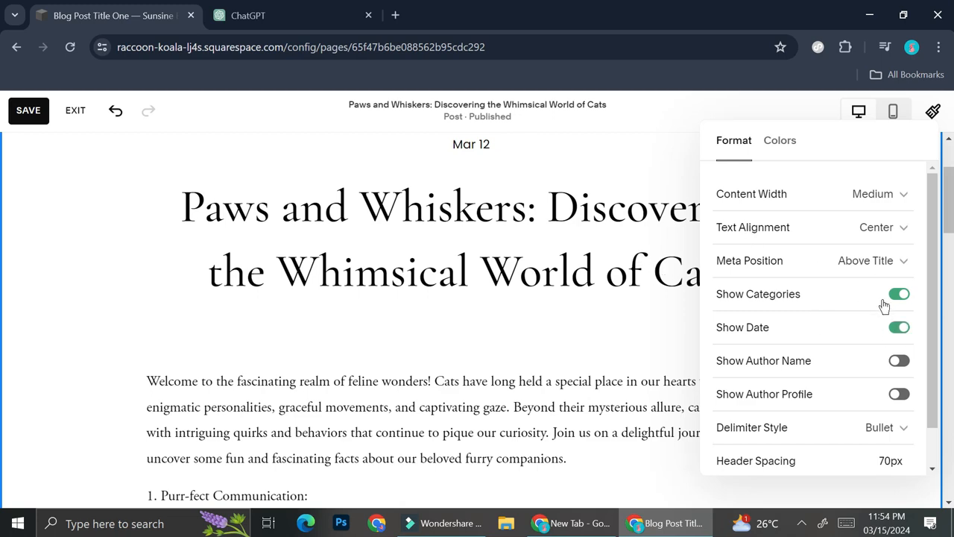
{"action": "scroll", "coordinate": [843, 326], "scroll_direction": "down", "scroll_amount": 1}
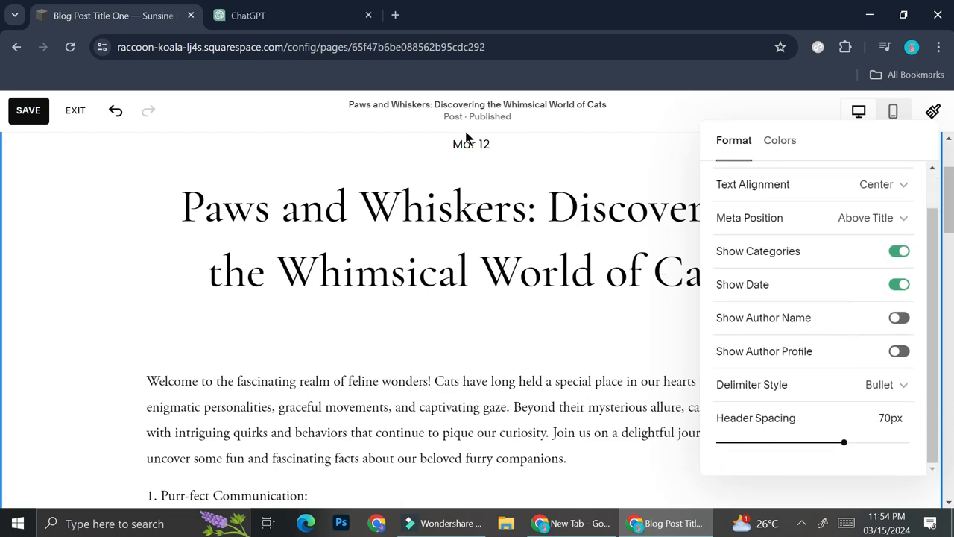
{"action": "left_click", "coordinate": [482, 153]}
Step: Review the edited cat post down to its footer and switch the preview to mobile view
{"action": "scroll", "coordinate": [777, 217], "scroll_direction": "down", "scroll_amount": 1}
{"action": "scroll", "coordinate": [777, 217], "scroll_direction": "down", "scroll_amount": 20}
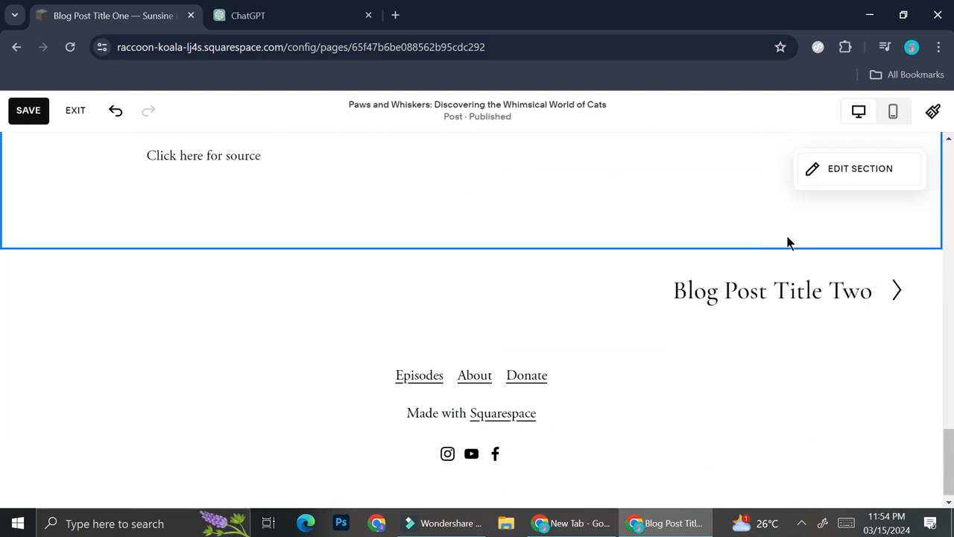
{"action": "scroll", "coordinate": [786, 234], "scroll_direction": "up", "scroll_amount": 12}
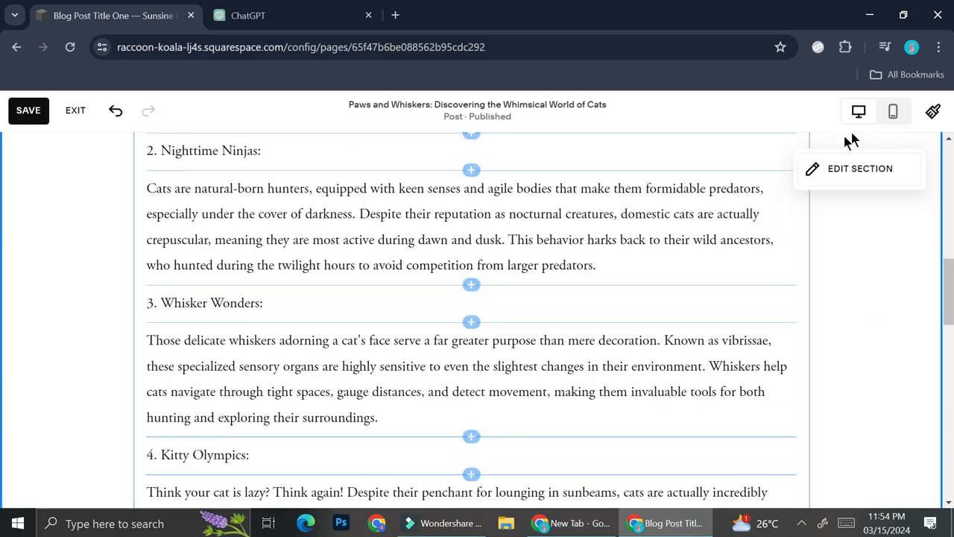
{"action": "left_click", "coordinate": [886, 119]}
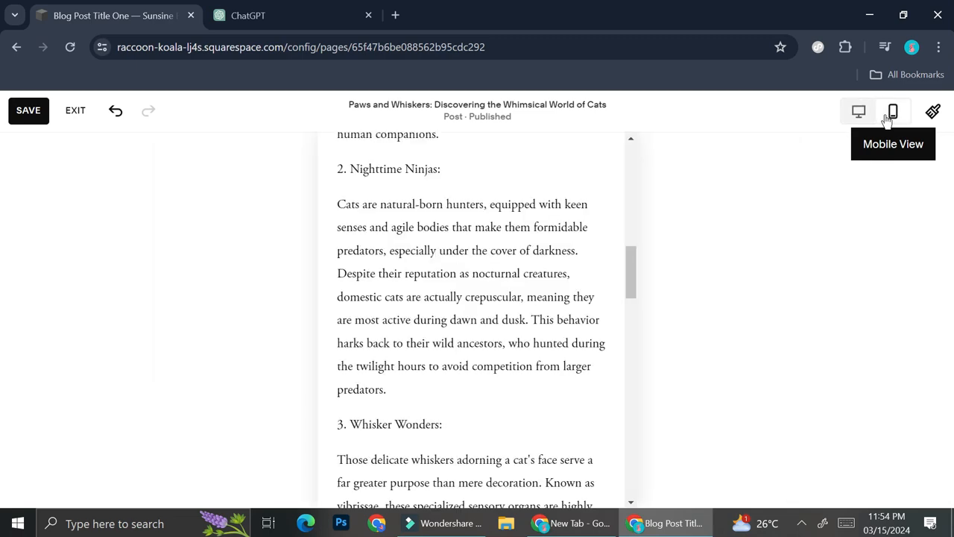
Step: Return to the start of the cat post in mobile view, save the post and exit the editor
{"action": "scroll", "coordinate": [541, 221], "scroll_direction": "up", "scroll_amount": 10}
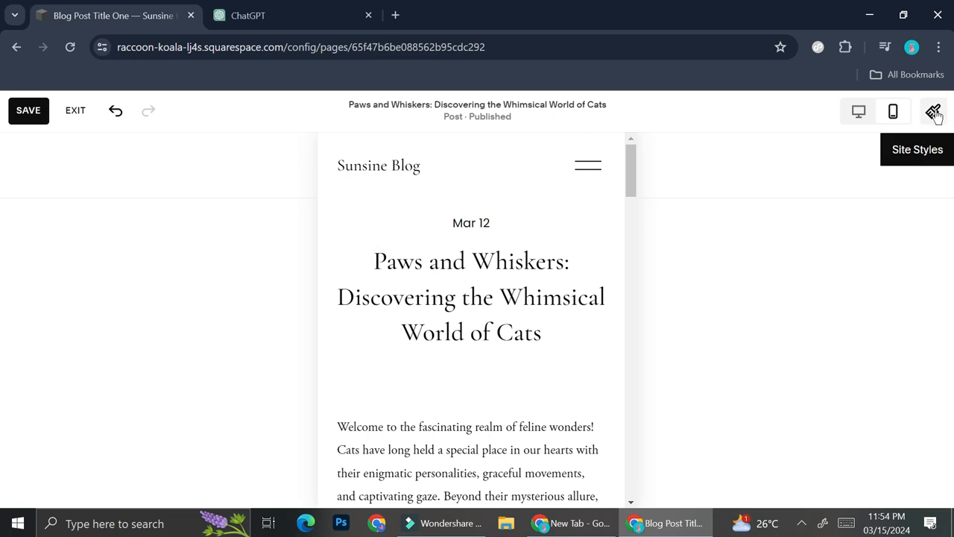
{"action": "left_click", "coordinate": [30, 111]}
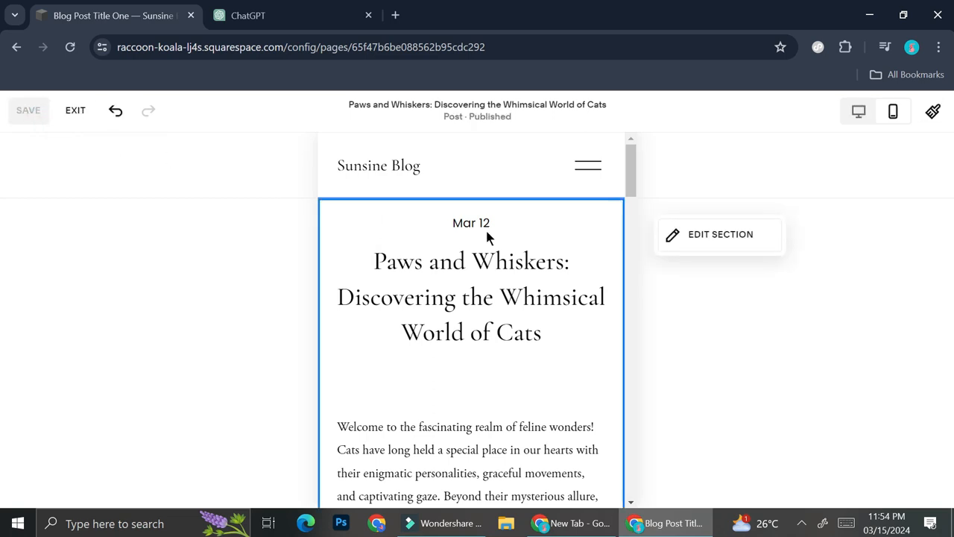
{"action": "left_click", "coordinate": [81, 113]}
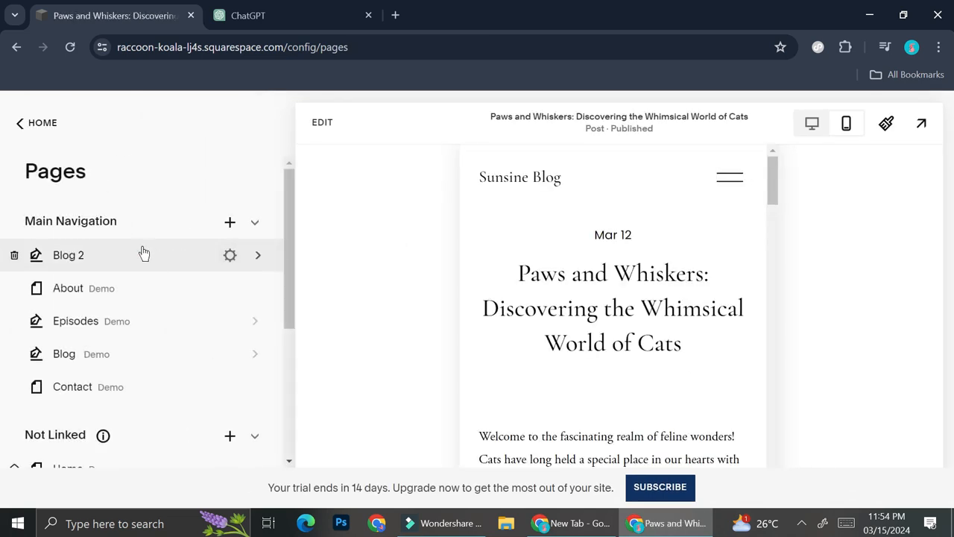
Step: Open the Blog 2 page and check its post list and navigation menu in the mobile preview
{"action": "left_click", "coordinate": [199, 253]}
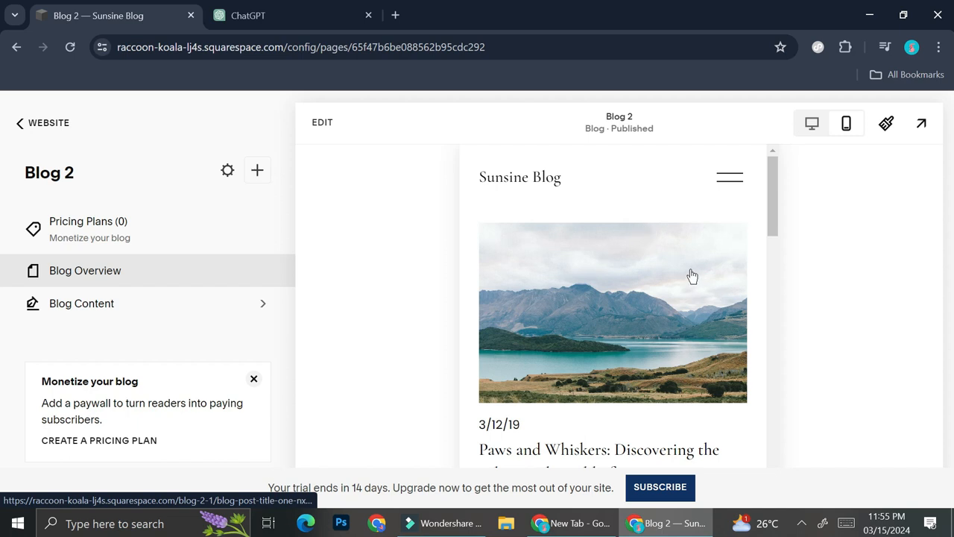
{"action": "scroll", "coordinate": [604, 255], "scroll_direction": "down", "scroll_amount": 1}
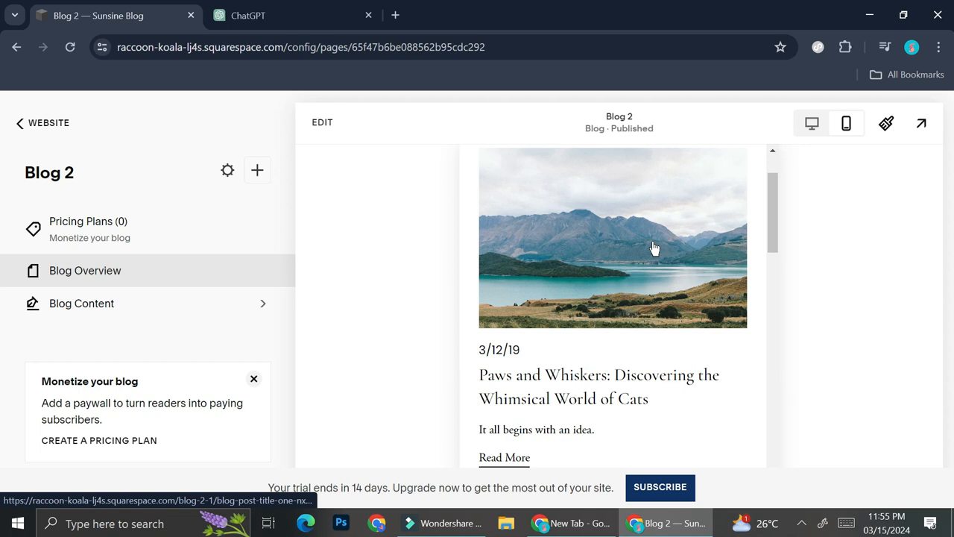
{"action": "scroll", "coordinate": [653, 247], "scroll_direction": "up", "scroll_amount": 1}
{"action": "left_click", "coordinate": [669, 286]}
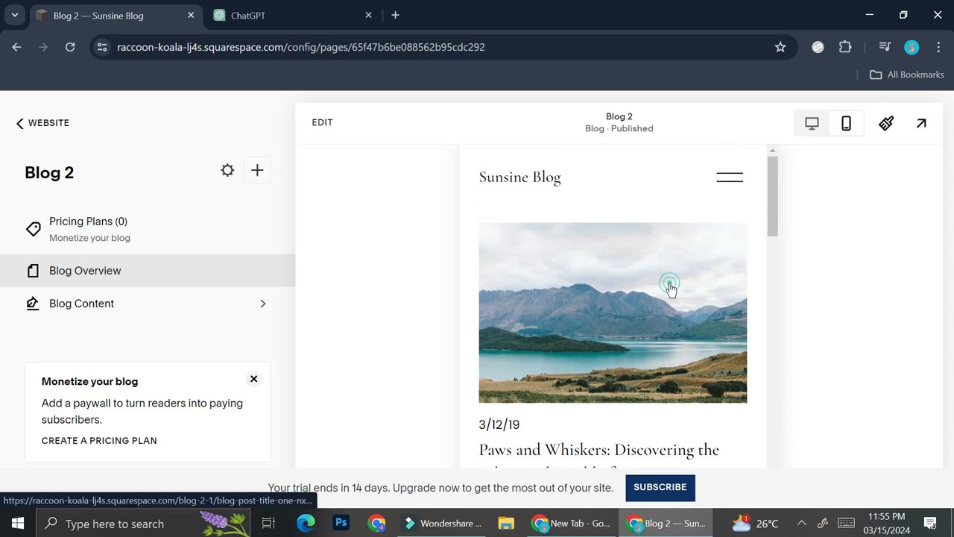
{"action": "left_click", "coordinate": [720, 178]}
{"action": "left_click", "coordinate": [612, 232]}
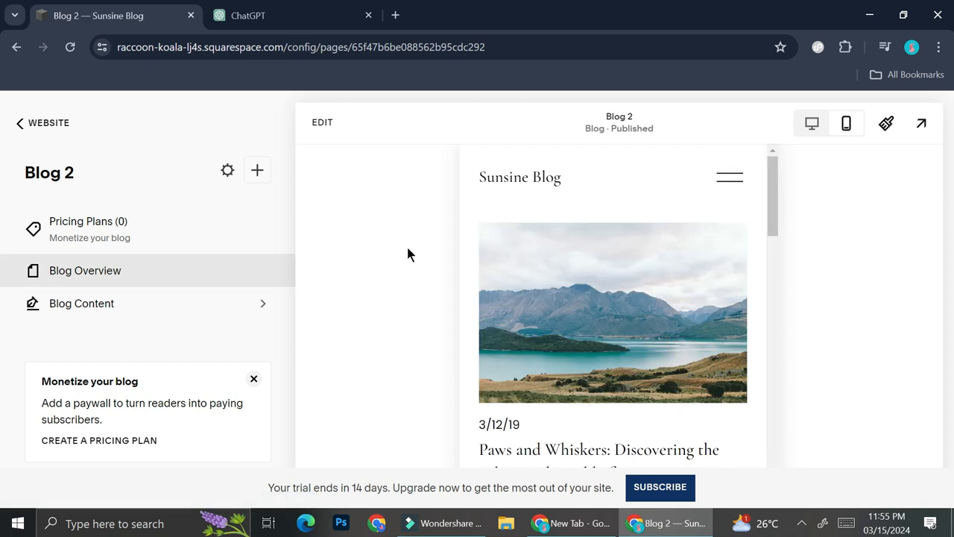
Step: Open the content settings of the "Paws and Whiskers" post from the Blog 2 content list
{"action": "left_click", "coordinate": [236, 299]}
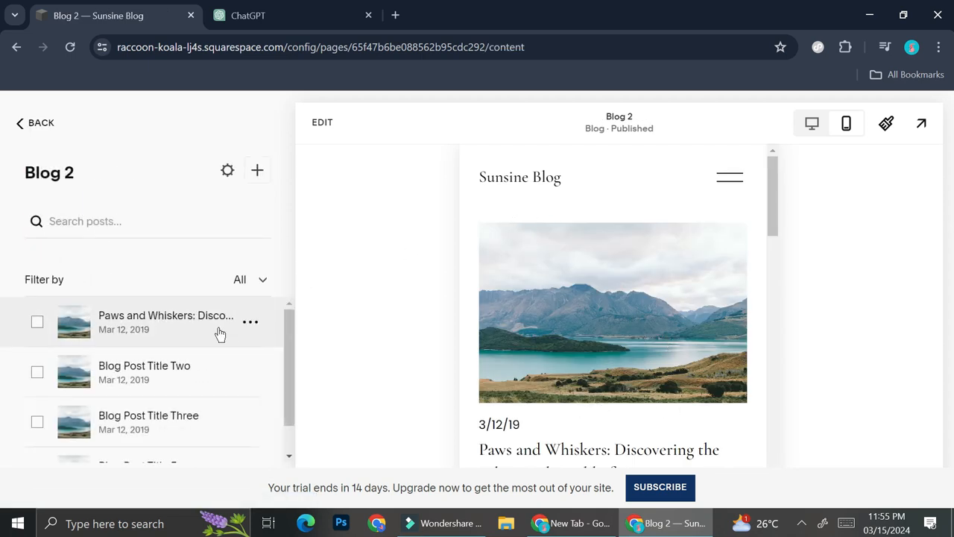
{"action": "left_click", "coordinate": [248, 324]}
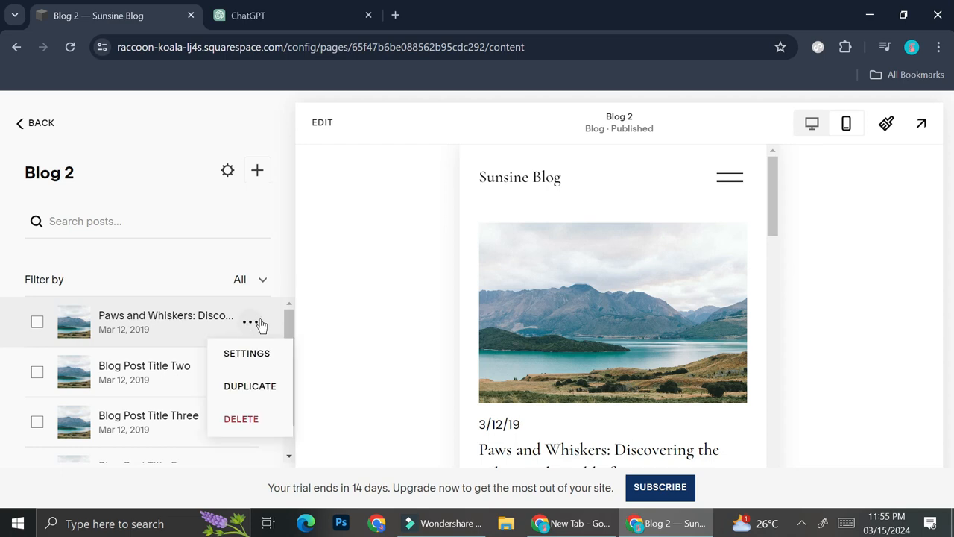
{"action": "left_click", "coordinate": [257, 352]}
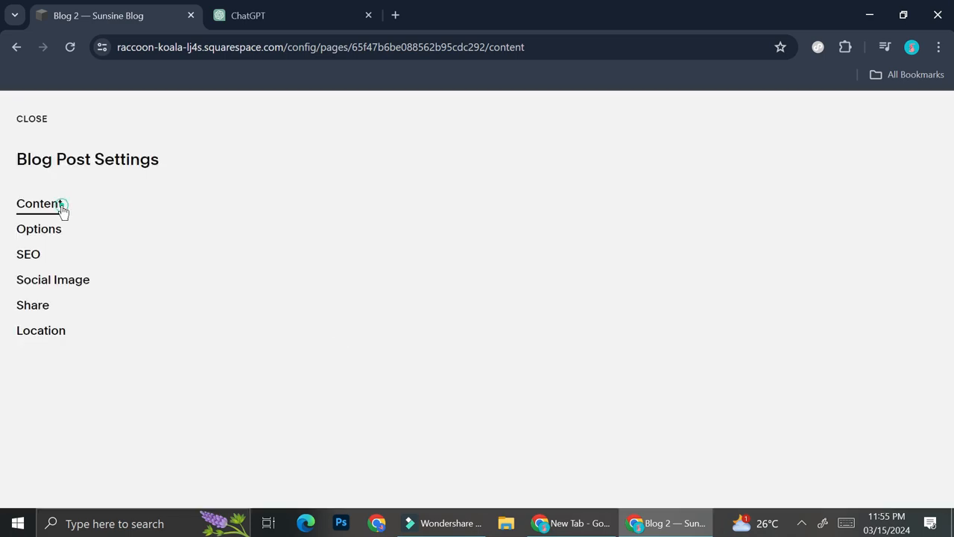
{"action": "left_click", "coordinate": [62, 206]}
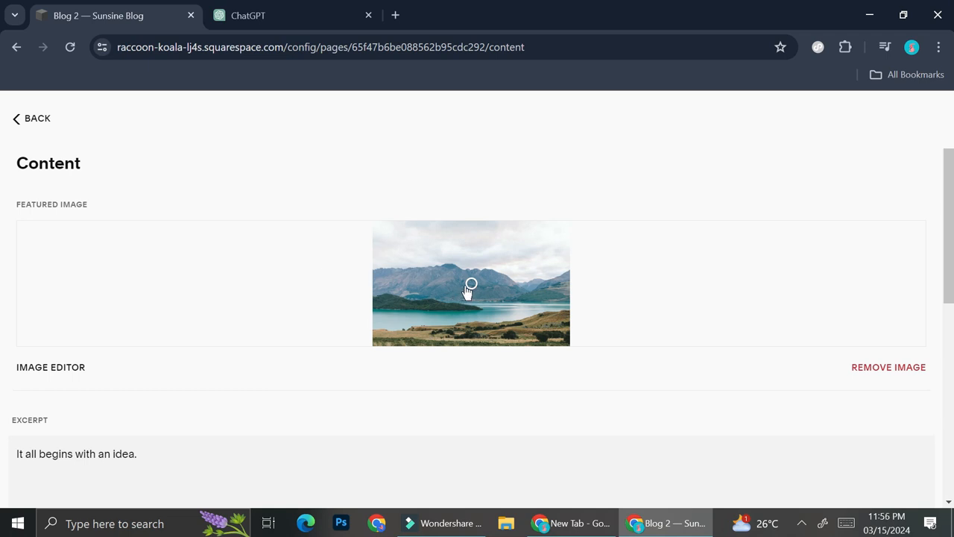
Step: Replace the post's featured image with the picture of a cat in a sombrero riding a whale from the Downloads folder
{"action": "scroll", "coordinate": [475, 286], "scroll_direction": "down", "scroll_amount": 1}
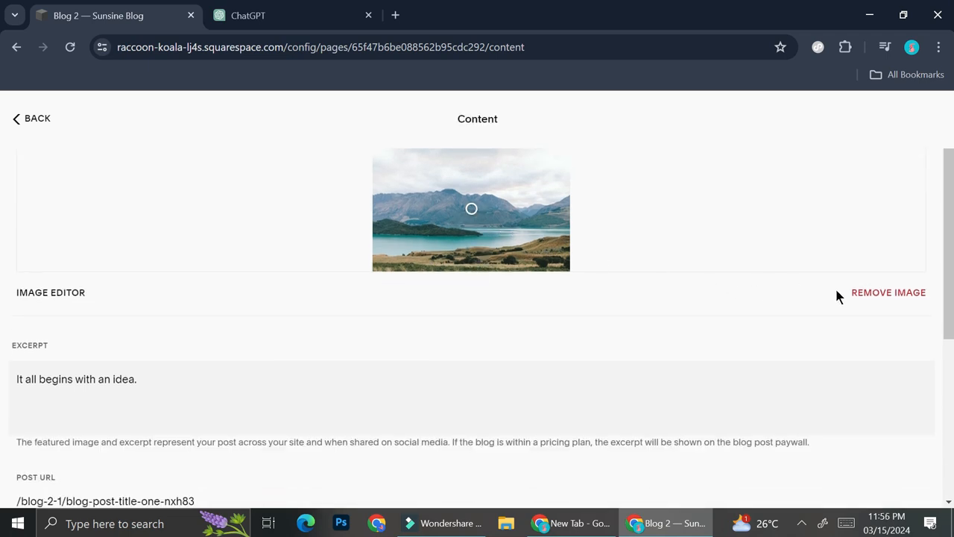
{"action": "left_click", "coordinate": [885, 297]}
{"action": "left_click", "coordinate": [439, 210]}
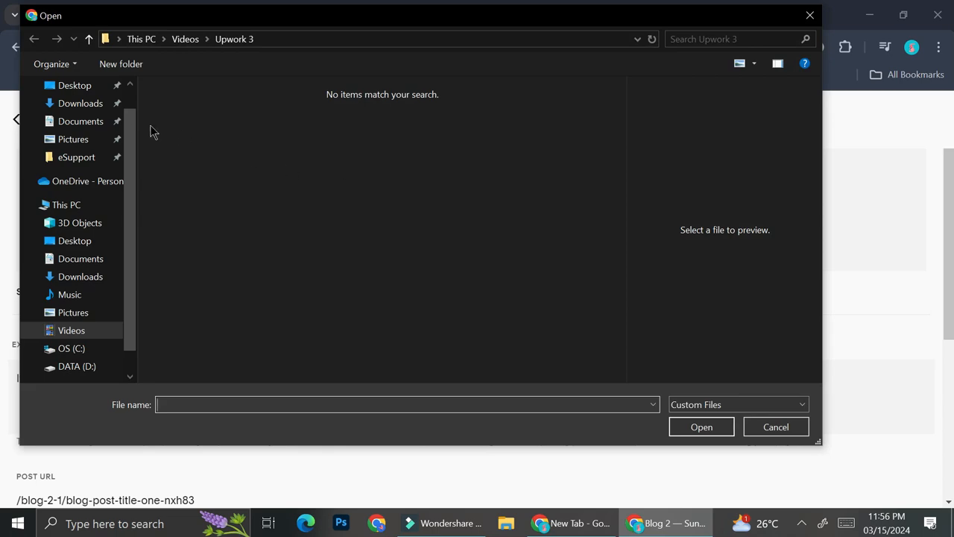
{"action": "left_click", "coordinate": [86, 103]}
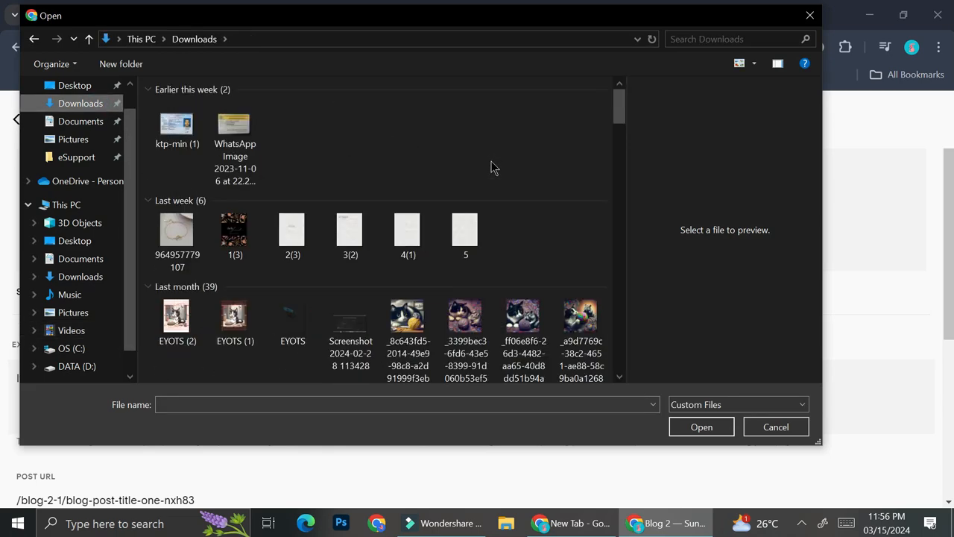
{"action": "scroll", "coordinate": [492, 166], "scroll_direction": "down", "scroll_amount": 3}
{"action": "scroll", "coordinate": [492, 165], "scroll_direction": "up", "scroll_amount": 3}
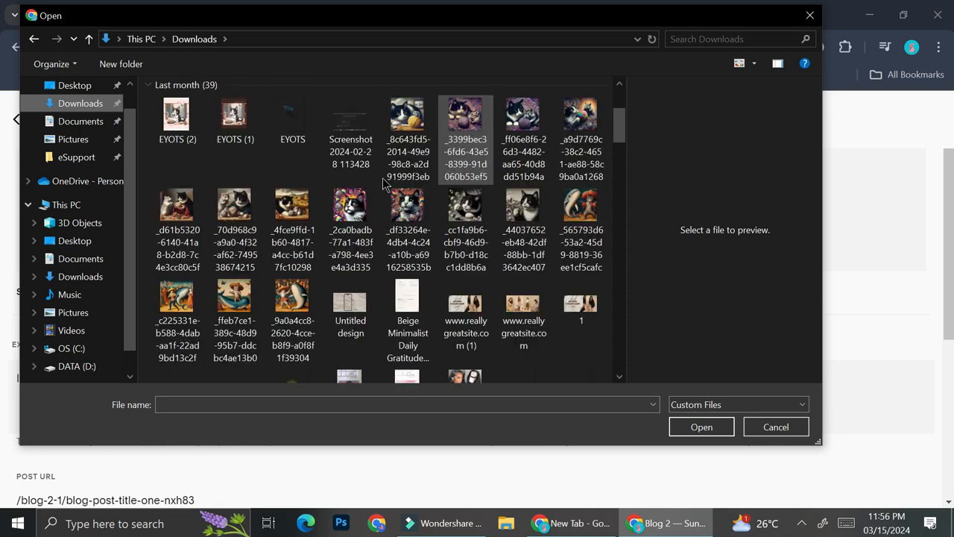
{"action": "double_click", "coordinate": [235, 321]}
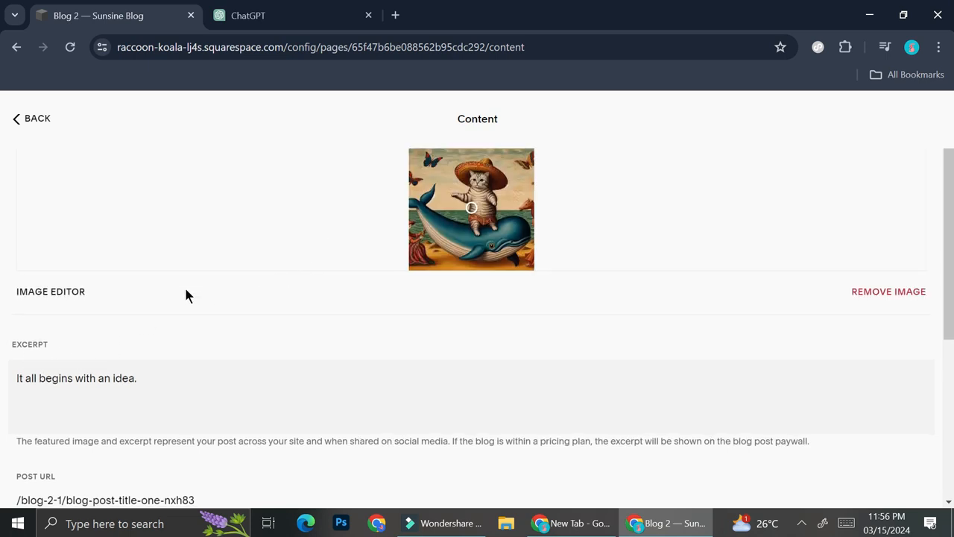
Step: Change the post URL ending to "cats-fact", look over the remaining content settings and leave the post settings
{"action": "scroll", "coordinate": [187, 290], "scroll_direction": "down", "scroll_amount": 3}
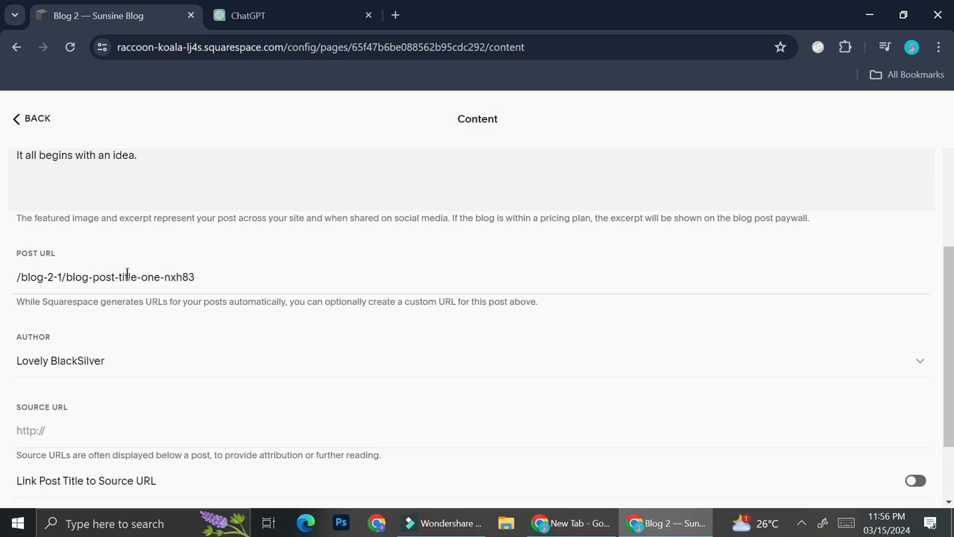
{"action": "left_click_drag", "start_coordinate": [211, 280], "coordinate": [66, 277]}
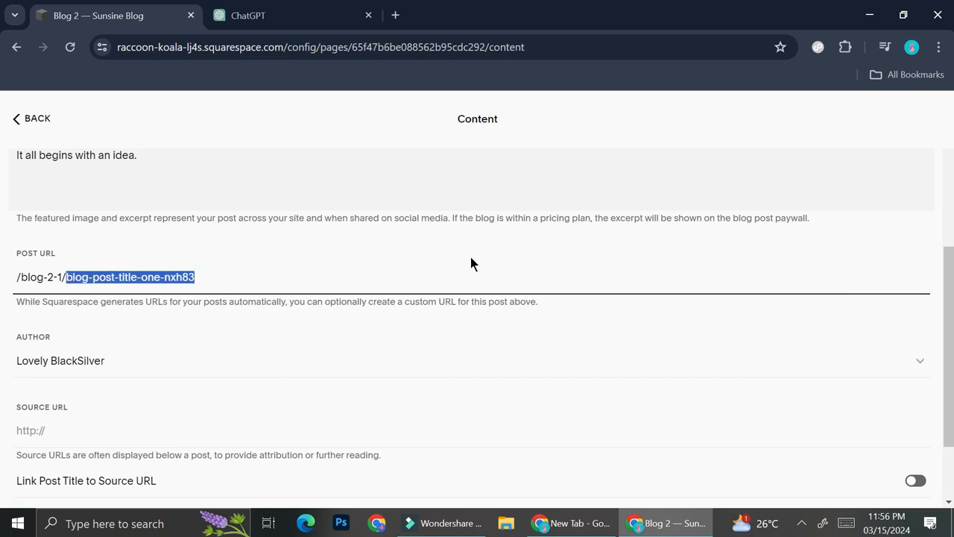
{"action": "type", "text": "cats-fact"}
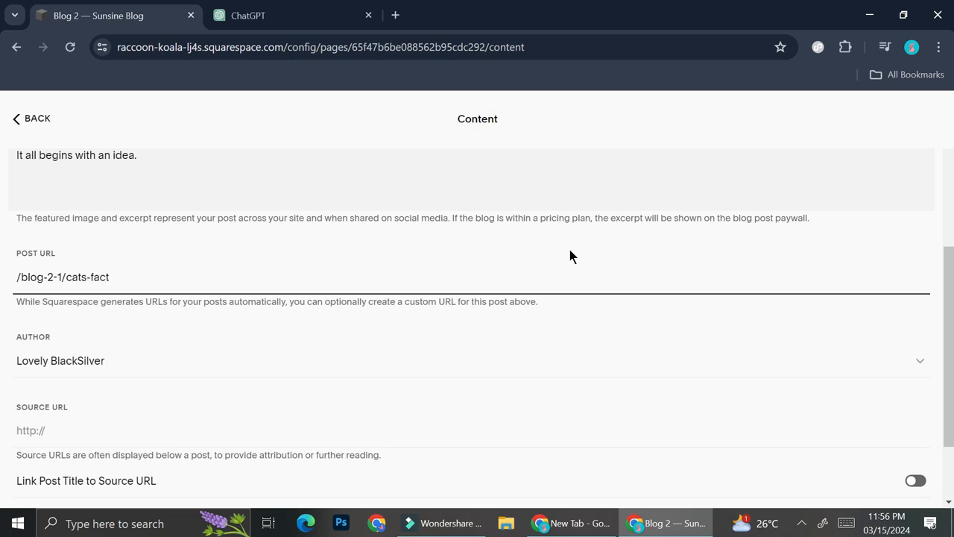
{"action": "left_click", "coordinate": [196, 331]}
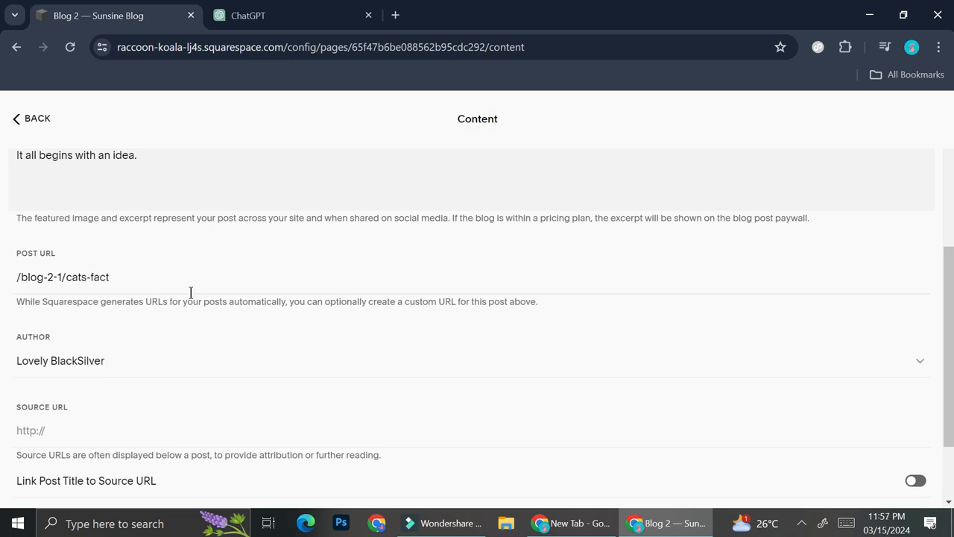
{"action": "scroll", "coordinate": [276, 306], "scroll_direction": "down", "scroll_amount": 1}
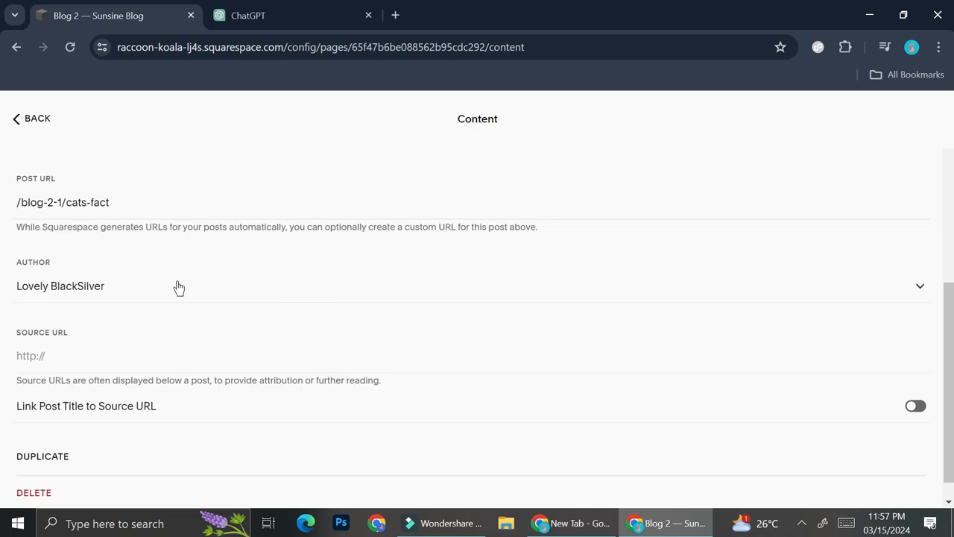
{"action": "scroll", "coordinate": [155, 277], "scroll_direction": "down", "scroll_amount": 1}
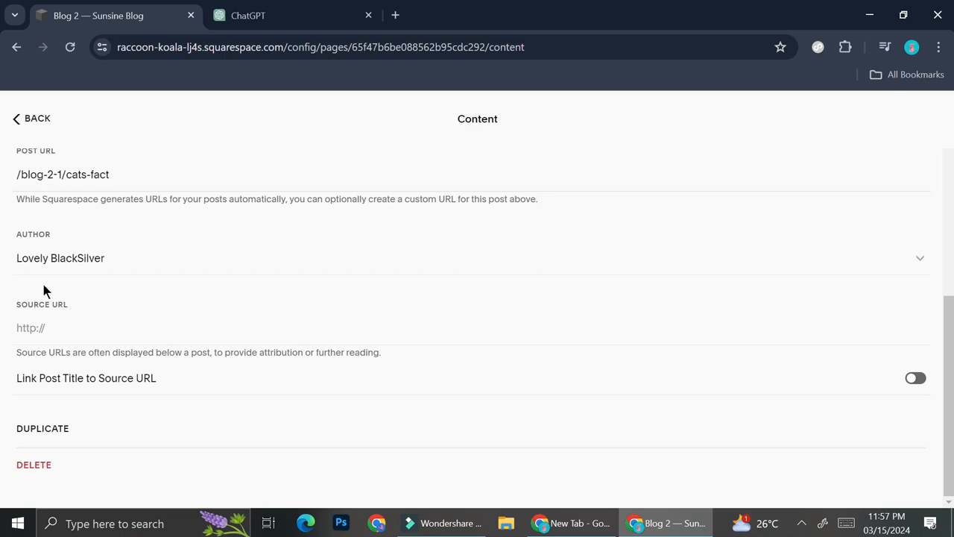
{"action": "scroll", "coordinate": [253, 320], "scroll_direction": "up", "scroll_amount": 5}
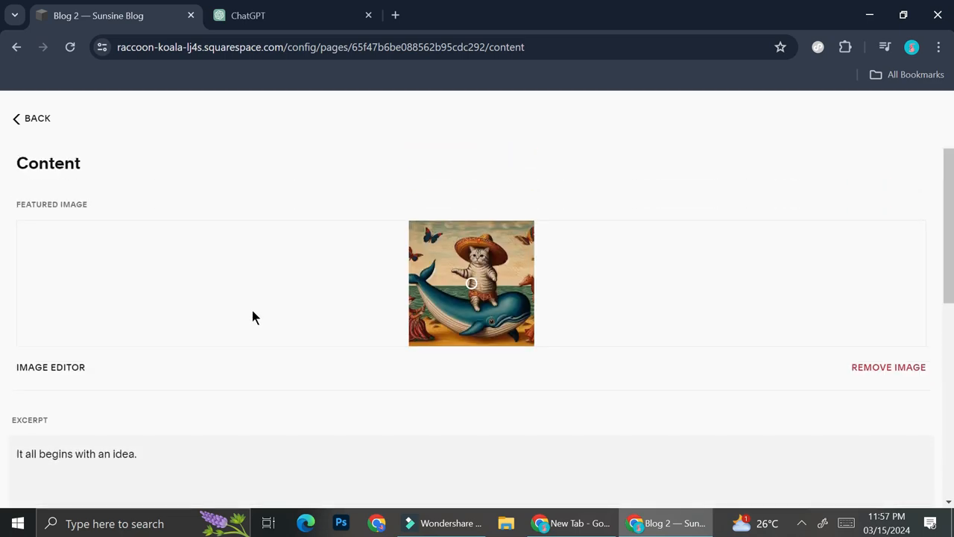
{"action": "left_click", "coordinate": [30, 119]}
{"action": "left_click", "coordinate": [28, 122]}
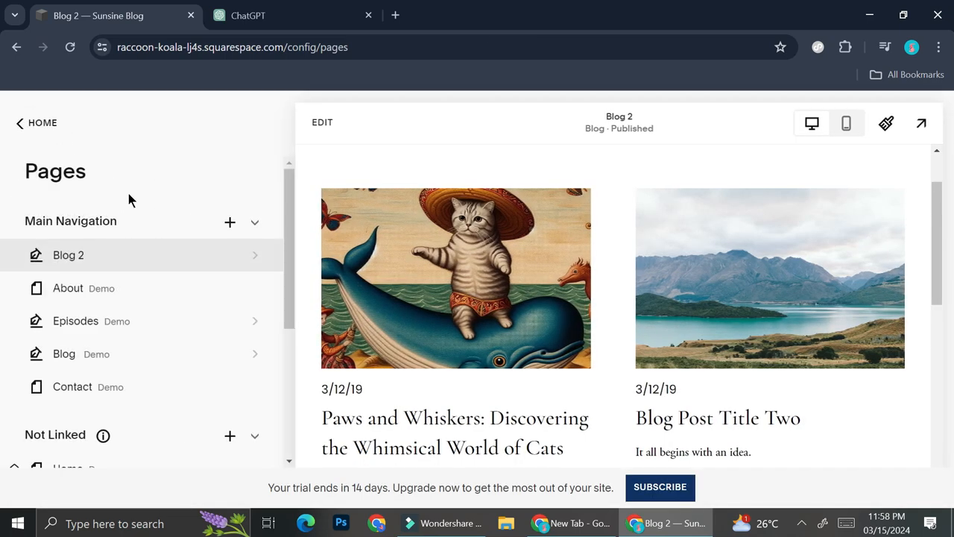
Step: Open the full-screen site preview and look through the Sunsine Blog home page
{"action": "left_click", "coordinate": [932, 119]}
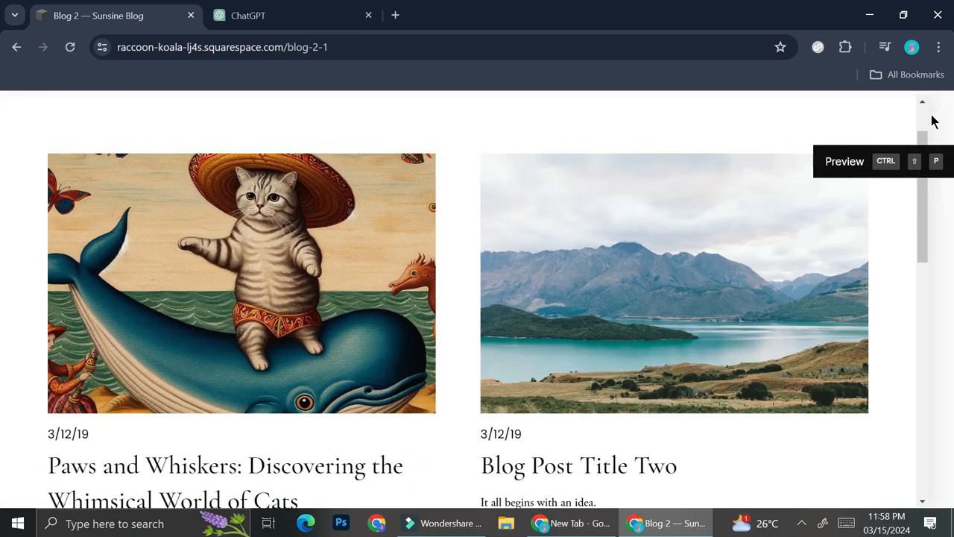
{"action": "scroll", "coordinate": [463, 257], "scroll_direction": "up", "scroll_amount": 1}
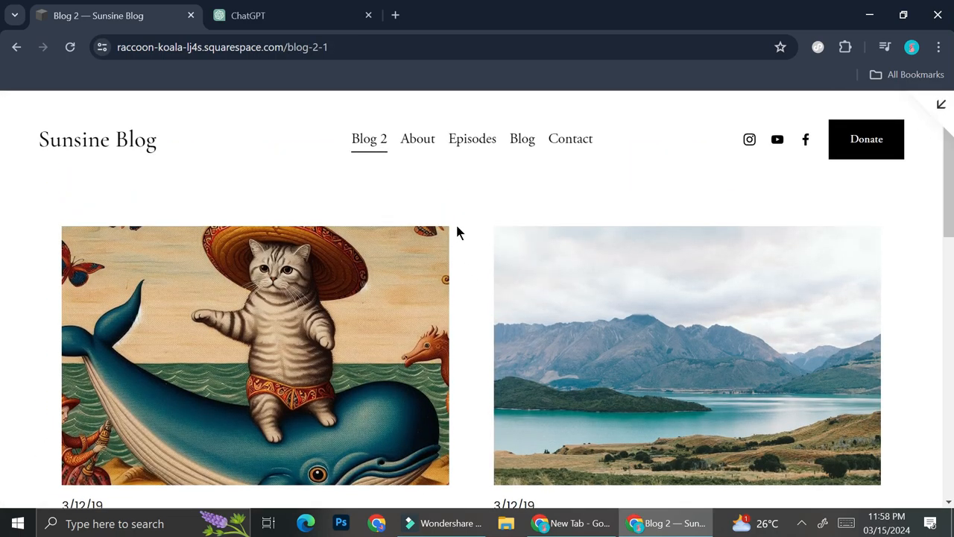
{"action": "left_click", "coordinate": [127, 141]}
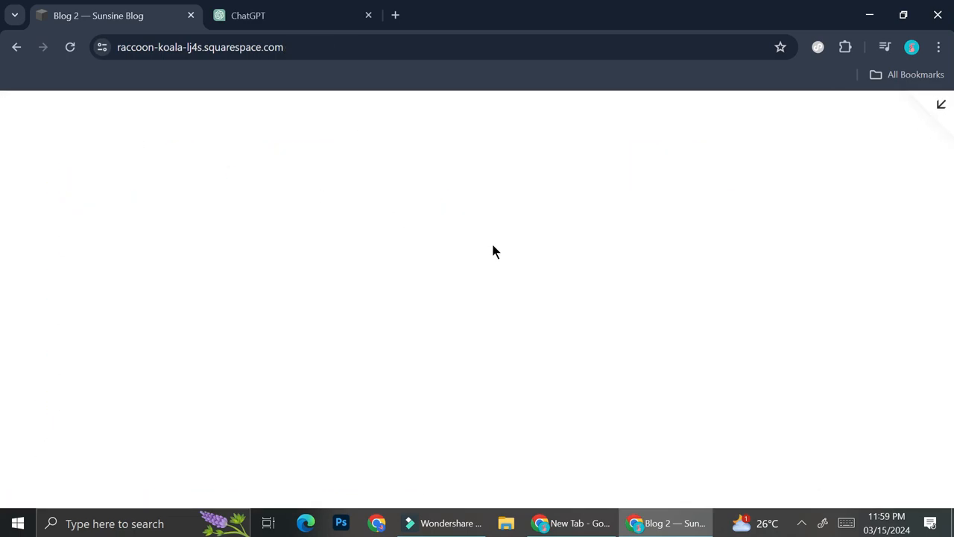
{"action": "scroll", "coordinate": [512, 238], "scroll_direction": "down", "scroll_amount": 9}
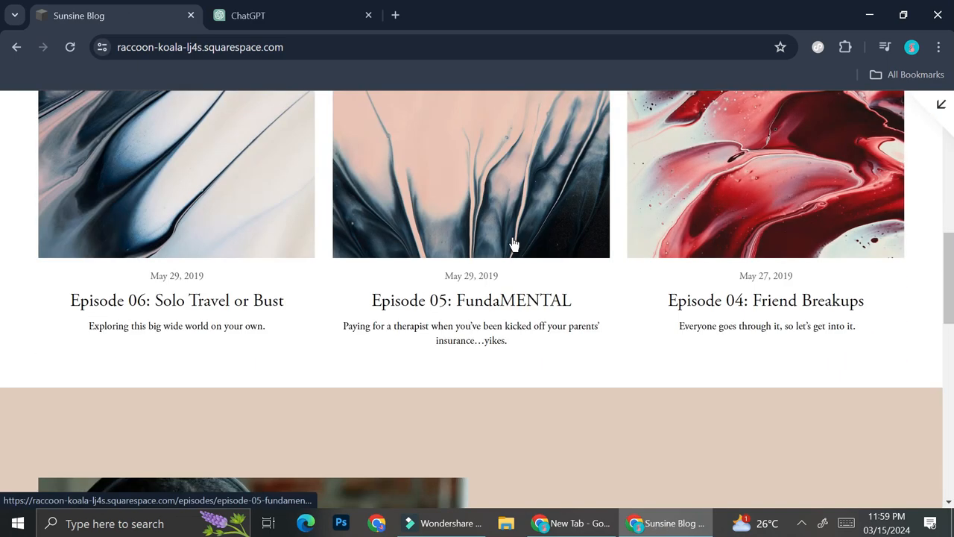
{"action": "scroll", "coordinate": [515, 244], "scroll_direction": "up", "scroll_amount": 10}
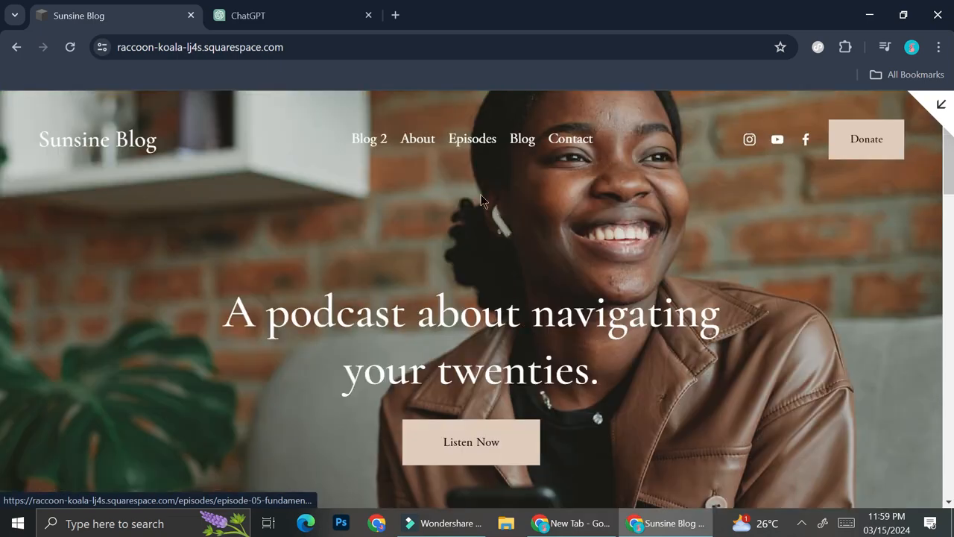
Step: Go to the Blog 2 page in the preview, look over its post list and open the cat post
{"action": "left_click", "coordinate": [371, 141]}
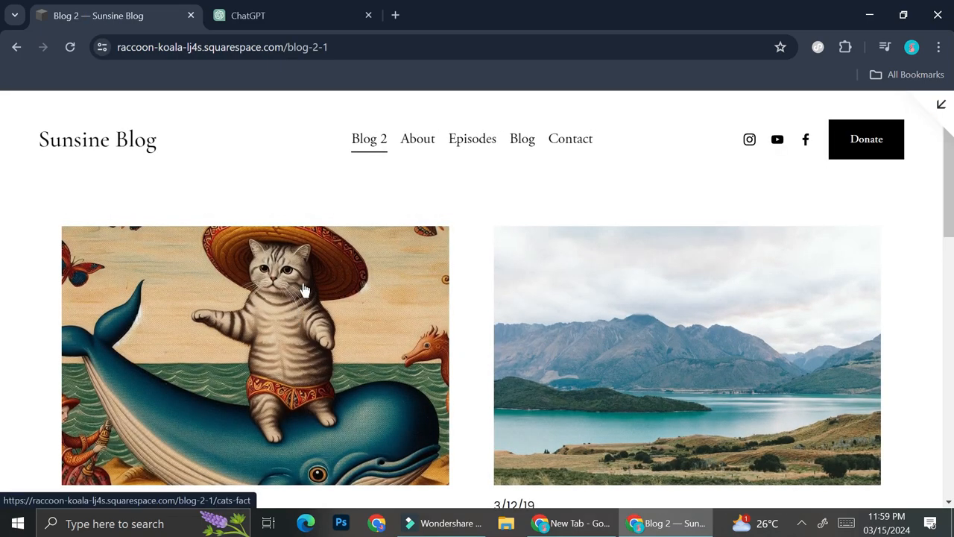
{"action": "scroll", "coordinate": [298, 292], "scroll_direction": "down", "scroll_amount": 1}
{"action": "scroll", "coordinate": [345, 258], "scroll_direction": "down", "scroll_amount": 1}
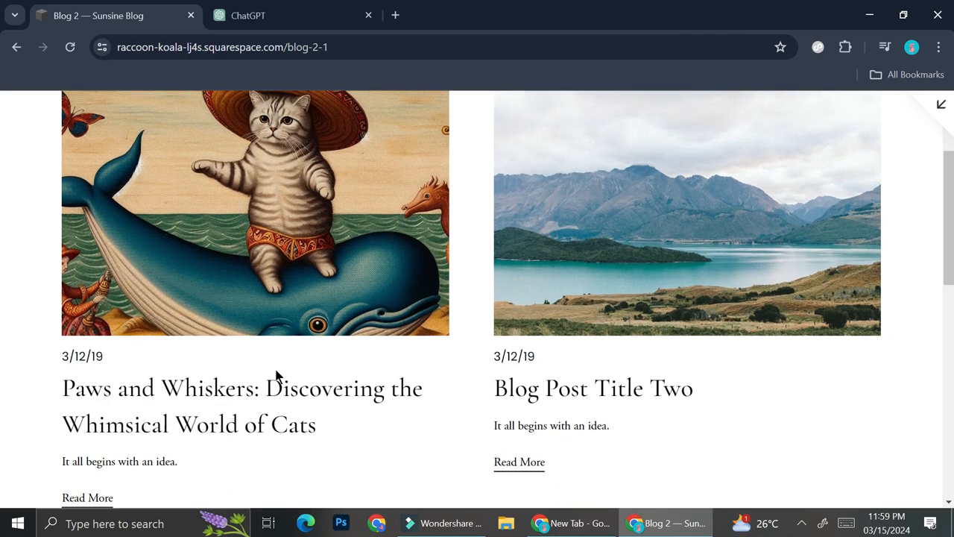
{"action": "scroll", "coordinate": [380, 248], "scroll_direction": "down", "scroll_amount": 2}
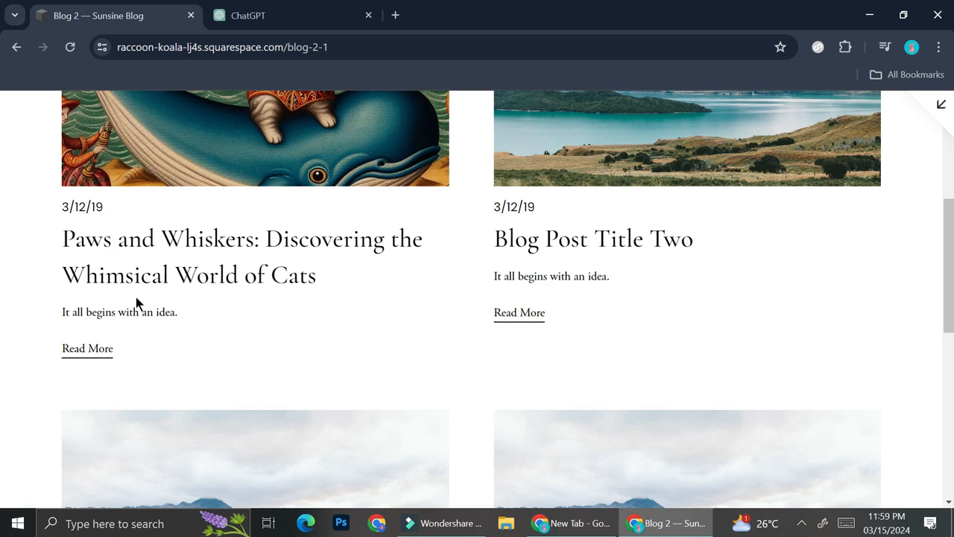
{"action": "left_click", "coordinate": [254, 146]}
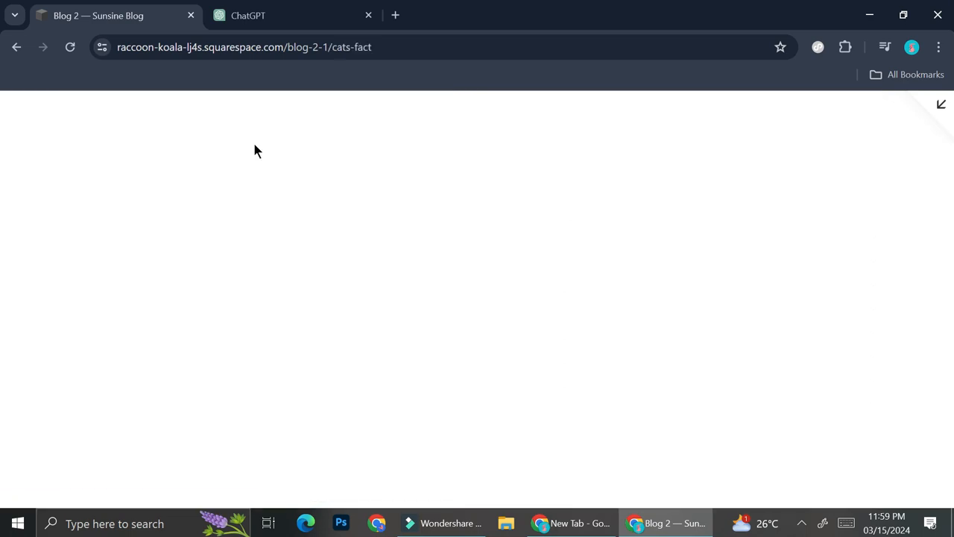